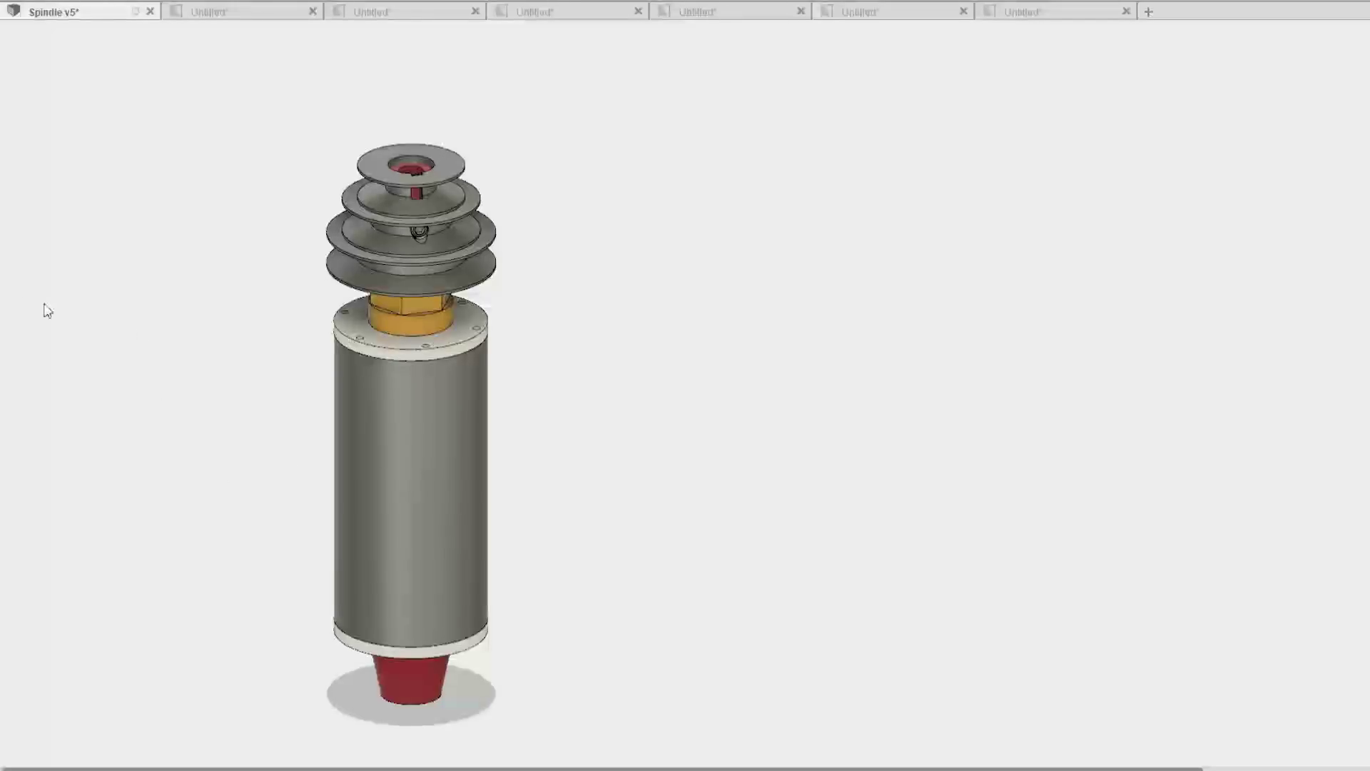
Hide the cylinder housing and other parts, leaving the stepped pulley and two bearings, then select the upper bearing
{"action": "left_click", "coordinate": [391, 396]}
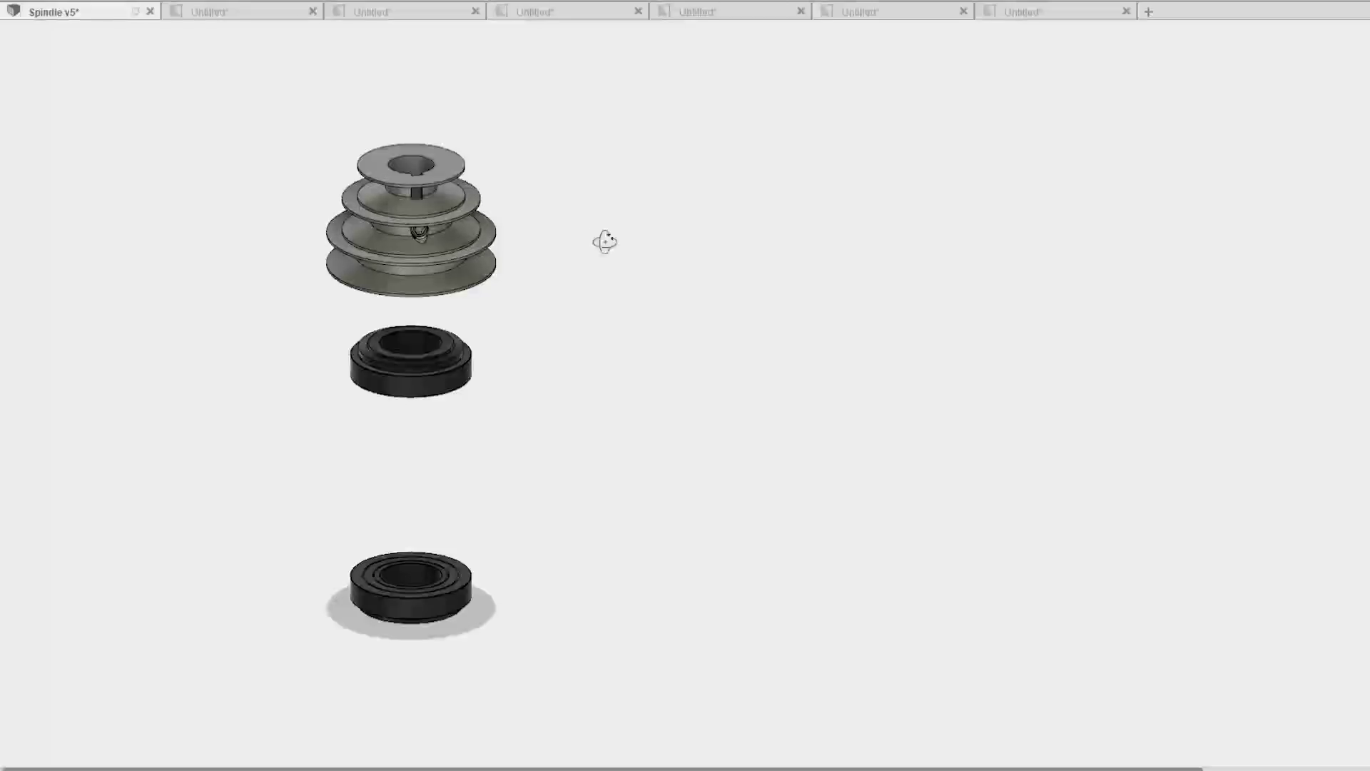
{"action": "middle_click_drag", "start_coordinate": [606, 239], "coordinate": [606, 318], "text": "shift"}
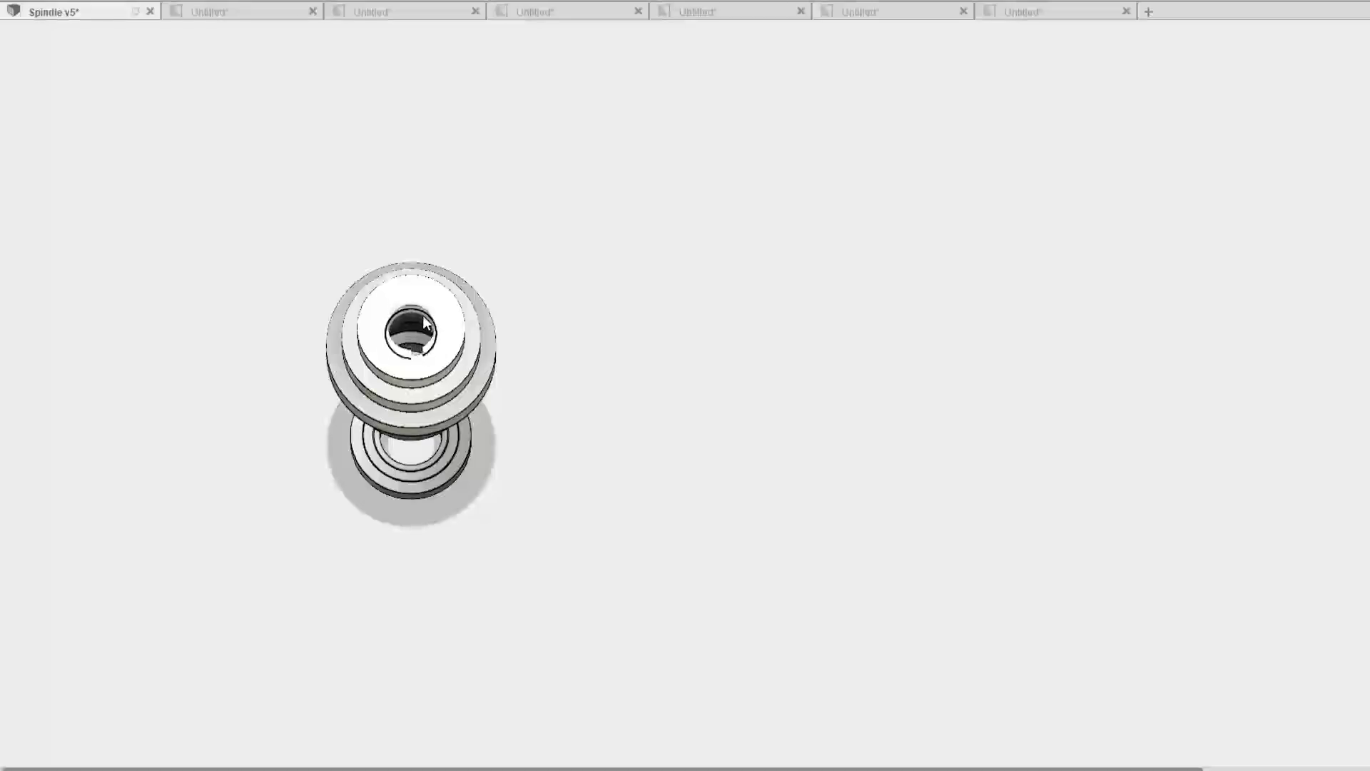
{"action": "key", "text": "F5"}
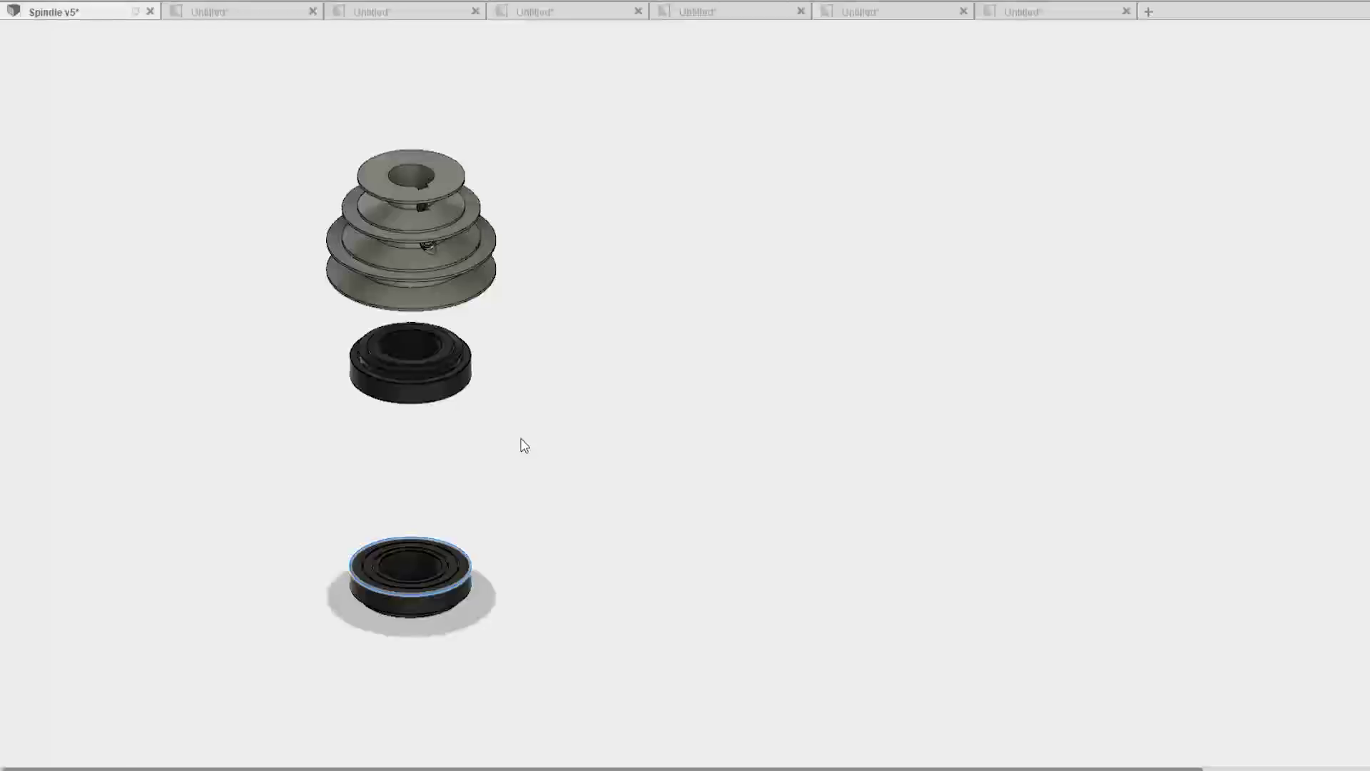
{"action": "left_click", "coordinate": [428, 391]}
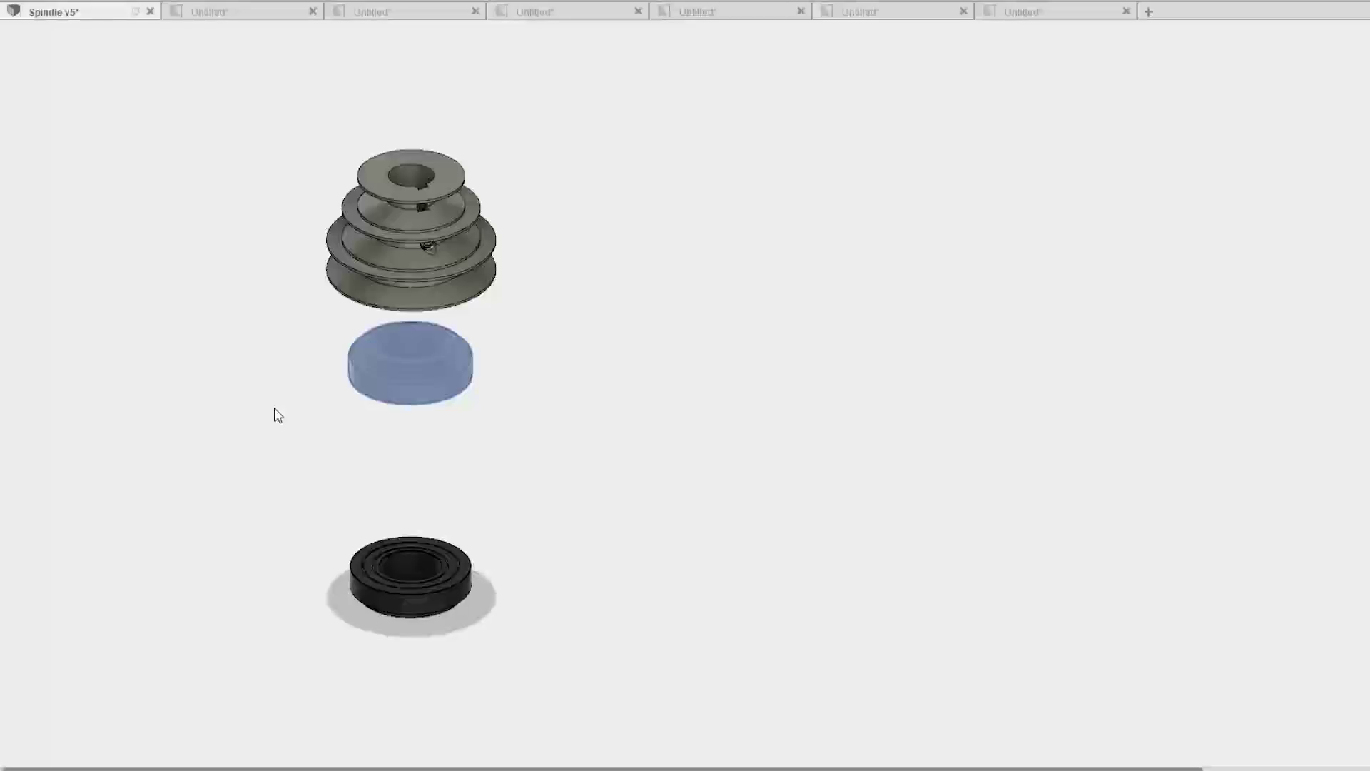
Select and deselect the middle and bottom bearings to identify each one
{"action": "left_click", "coordinate": [485, 441]}
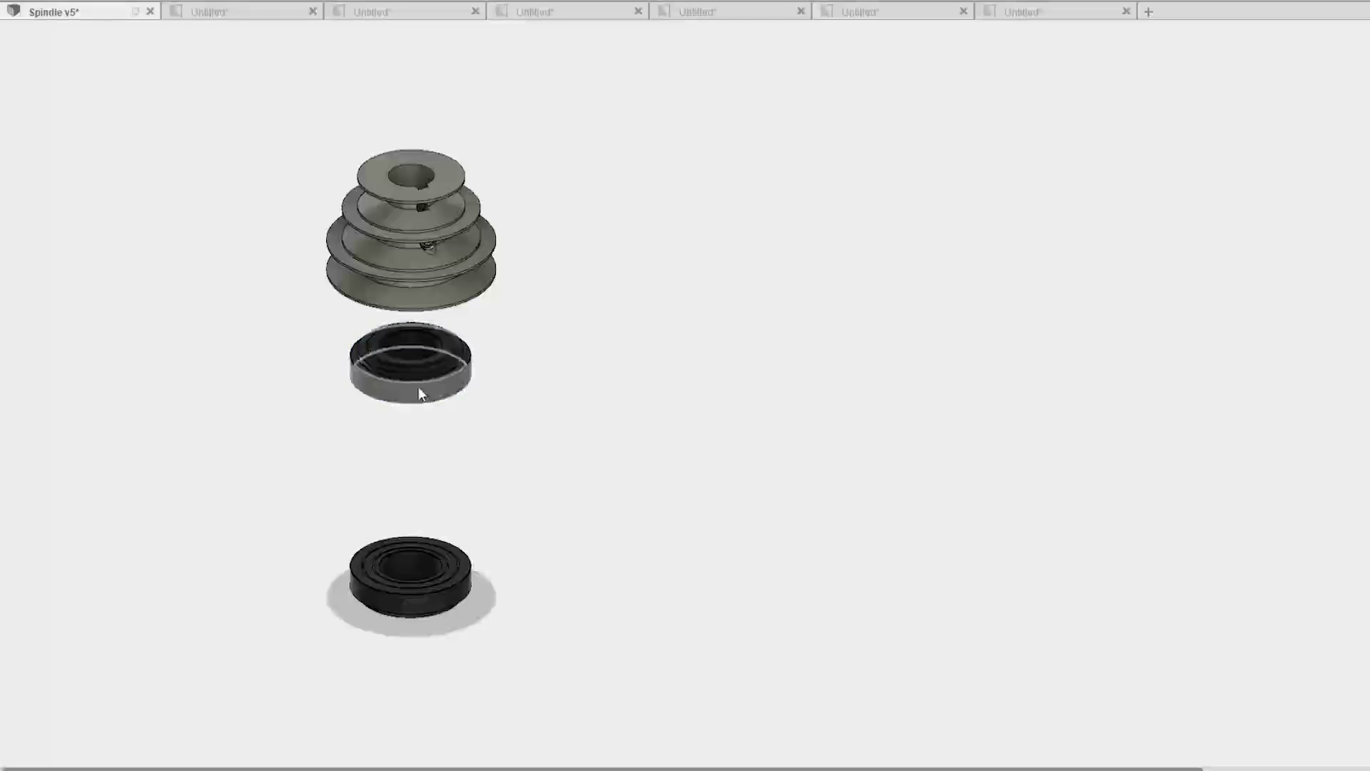
{"action": "left_click", "coordinate": [426, 396]}
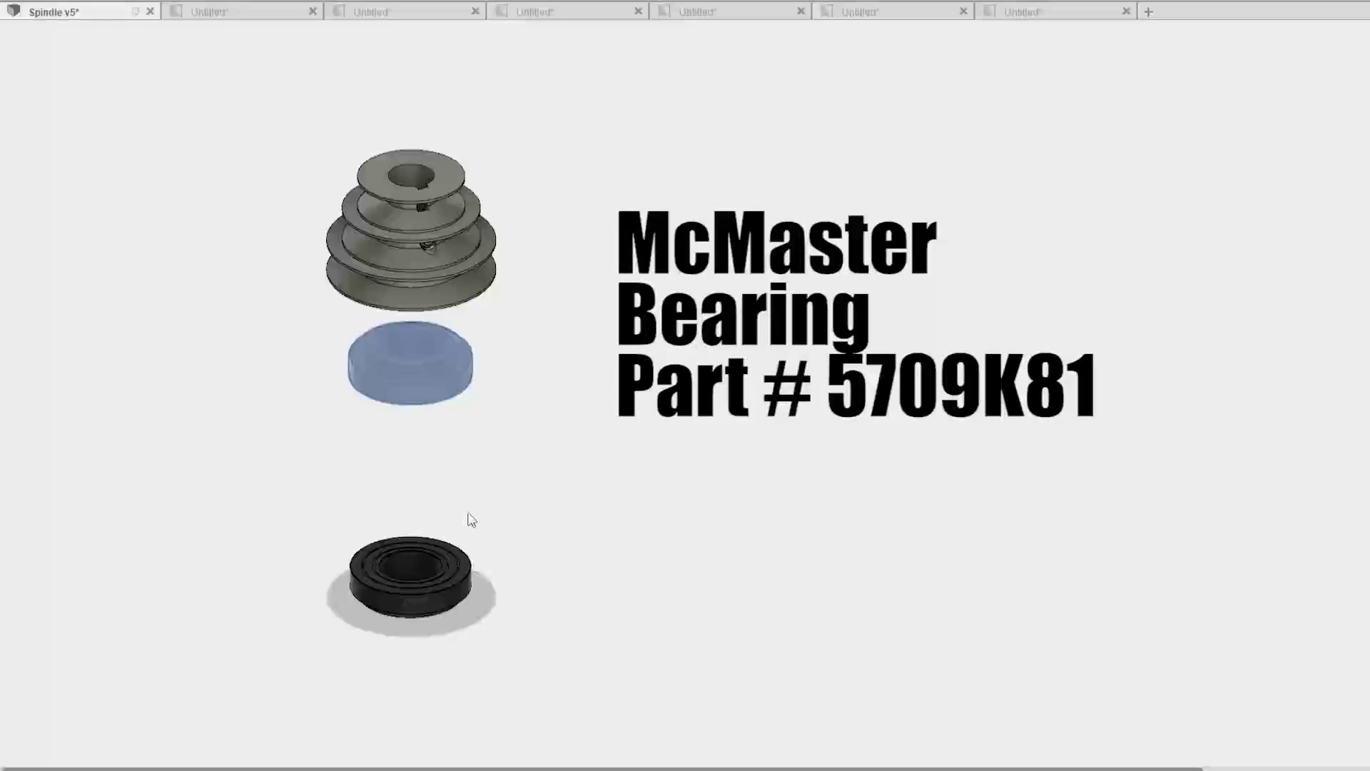
{"action": "left_click", "coordinate": [436, 575]}
{"action": "left_click", "coordinate": [435, 458]}
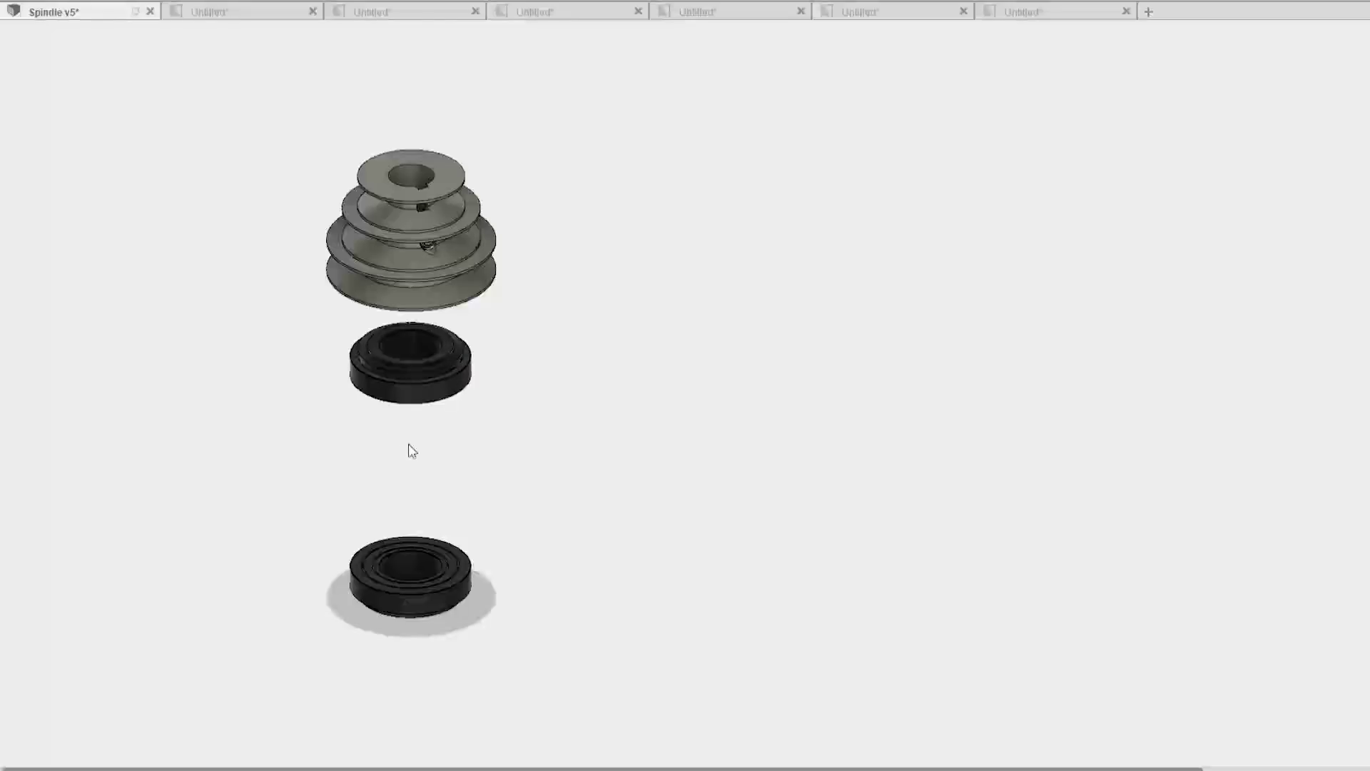
{"action": "left_click", "coordinate": [423, 398]}
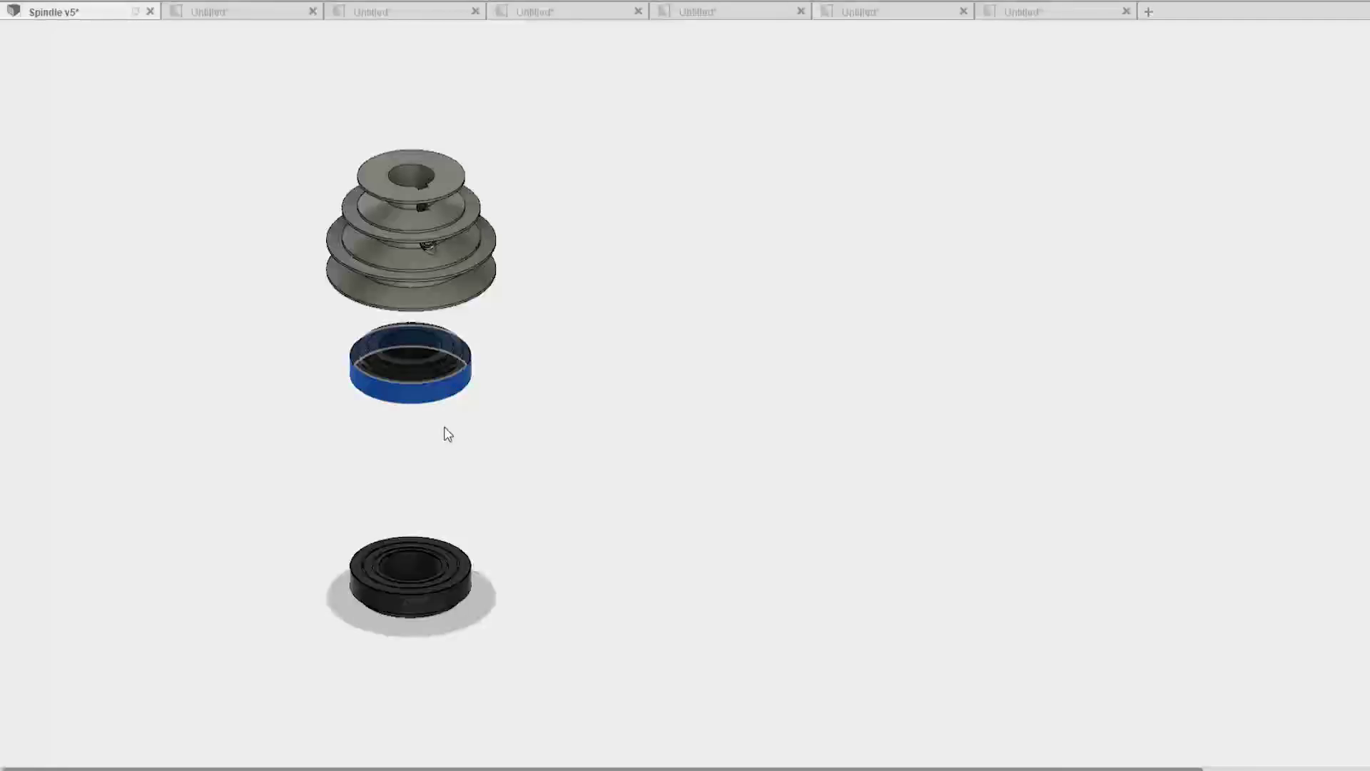
{"action": "left_click", "coordinate": [595, 459]}
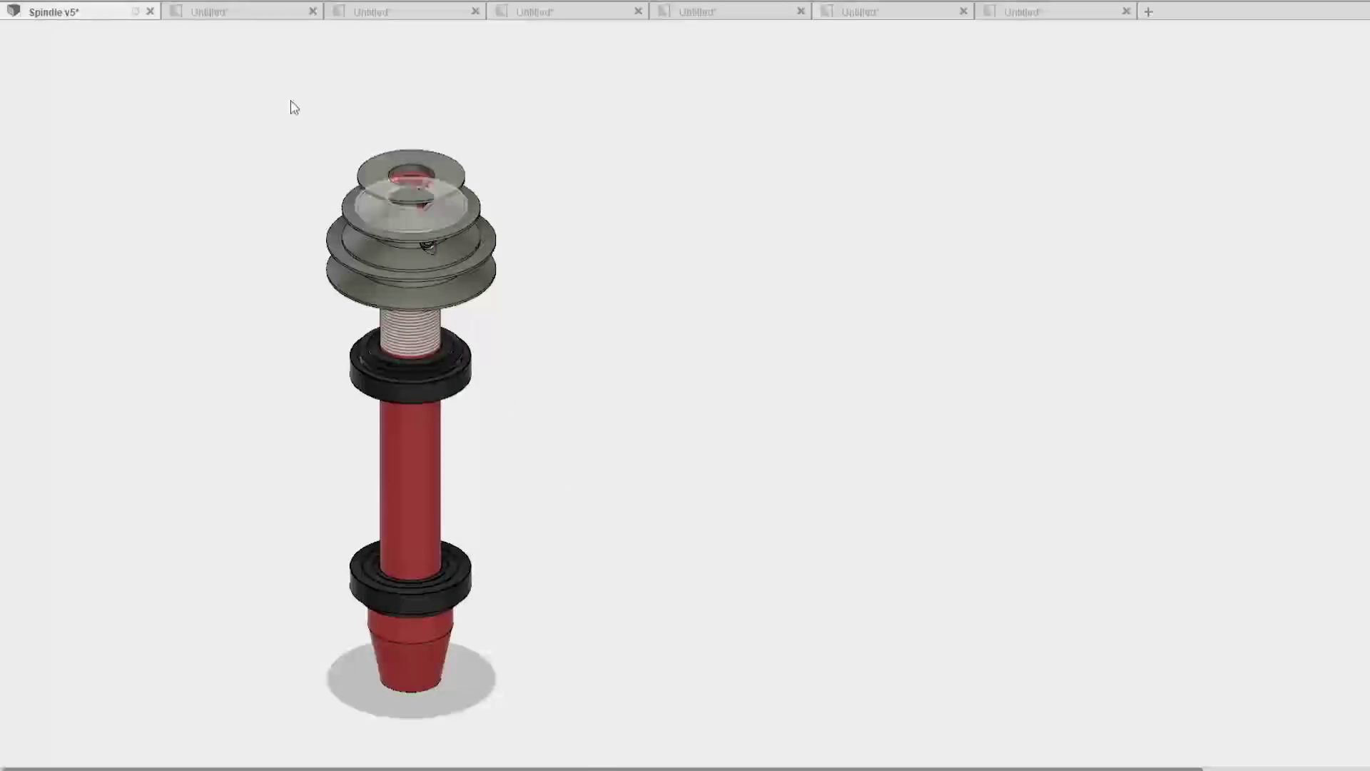
Switch to the Spindle drawing and inspect its front view and the 1.75 and 5.875 dimensions
{"action": "left_click", "coordinate": [272, 14]}
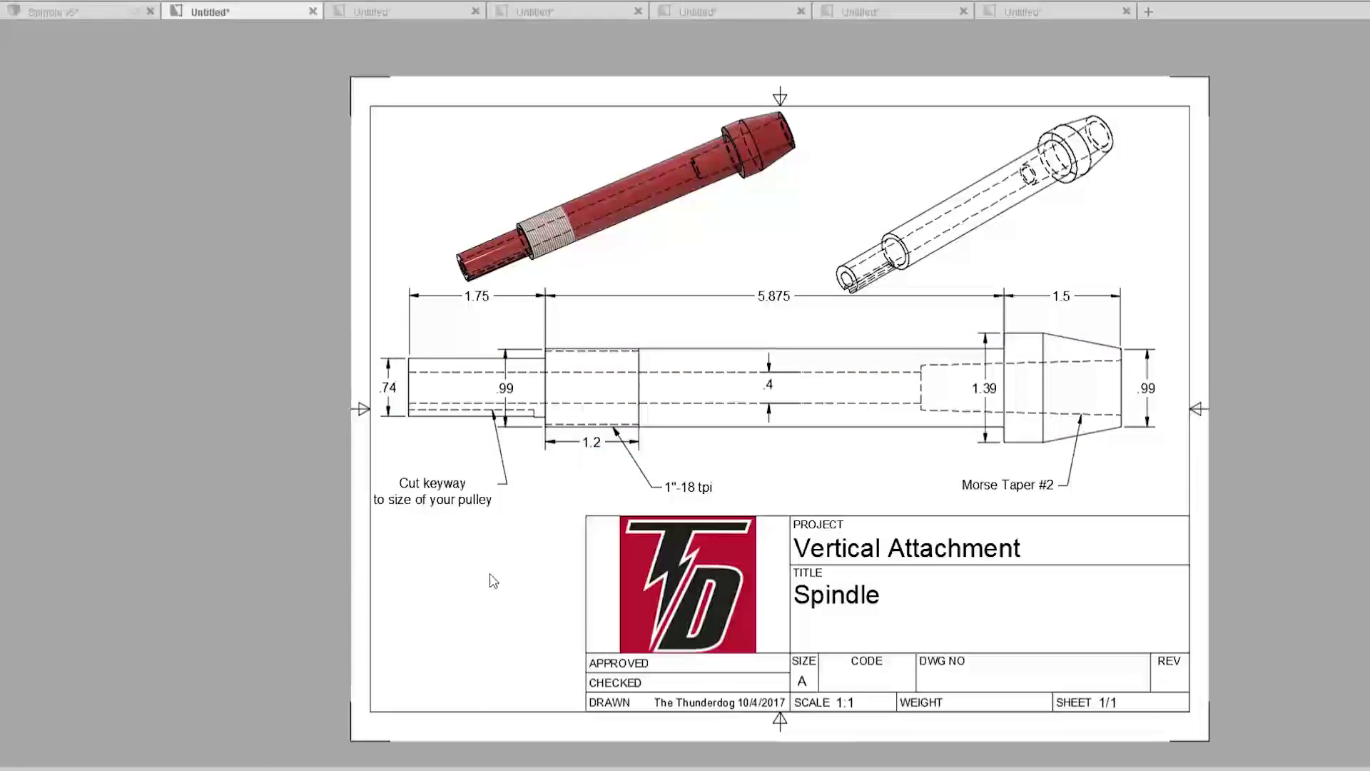
{"action": "left_click", "coordinate": [511, 381]}
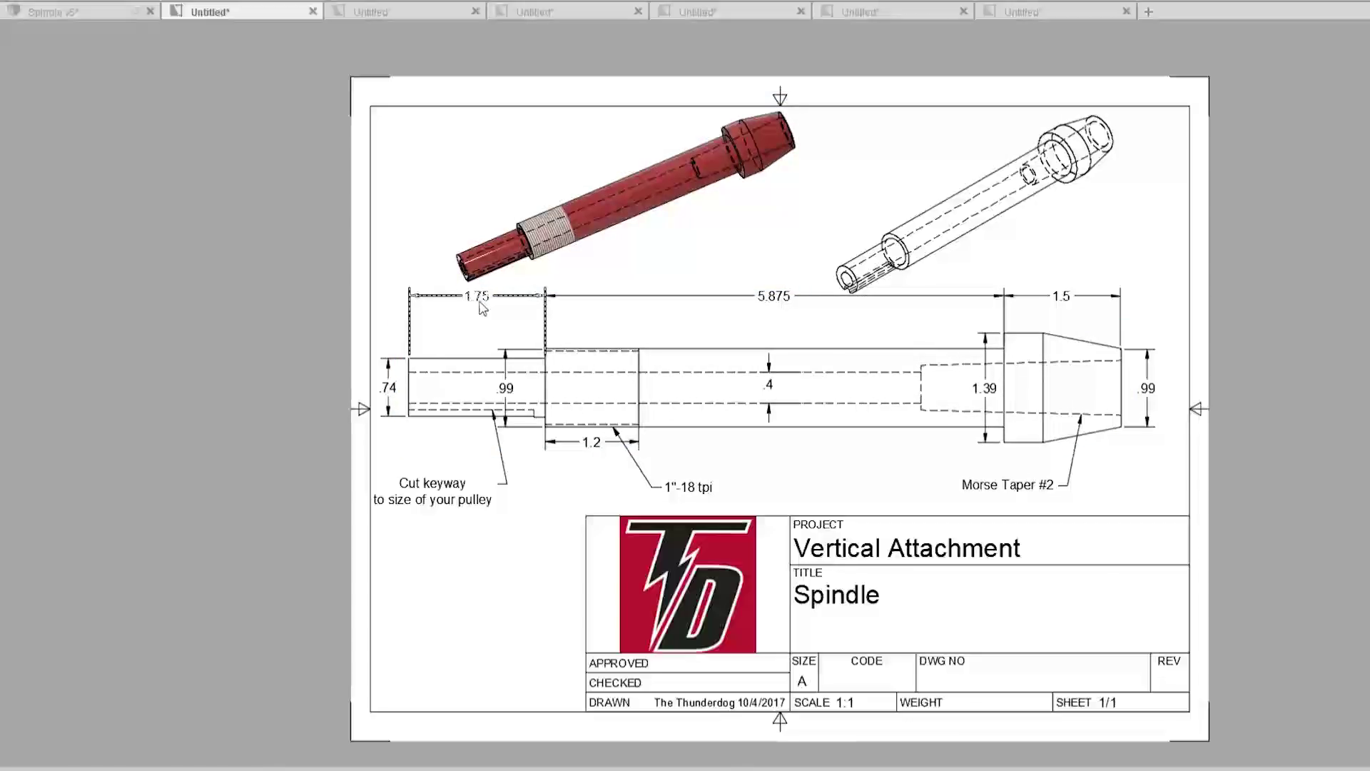
{"action": "left_click", "coordinate": [477, 300]}
{"action": "left_click", "coordinate": [804, 300]}
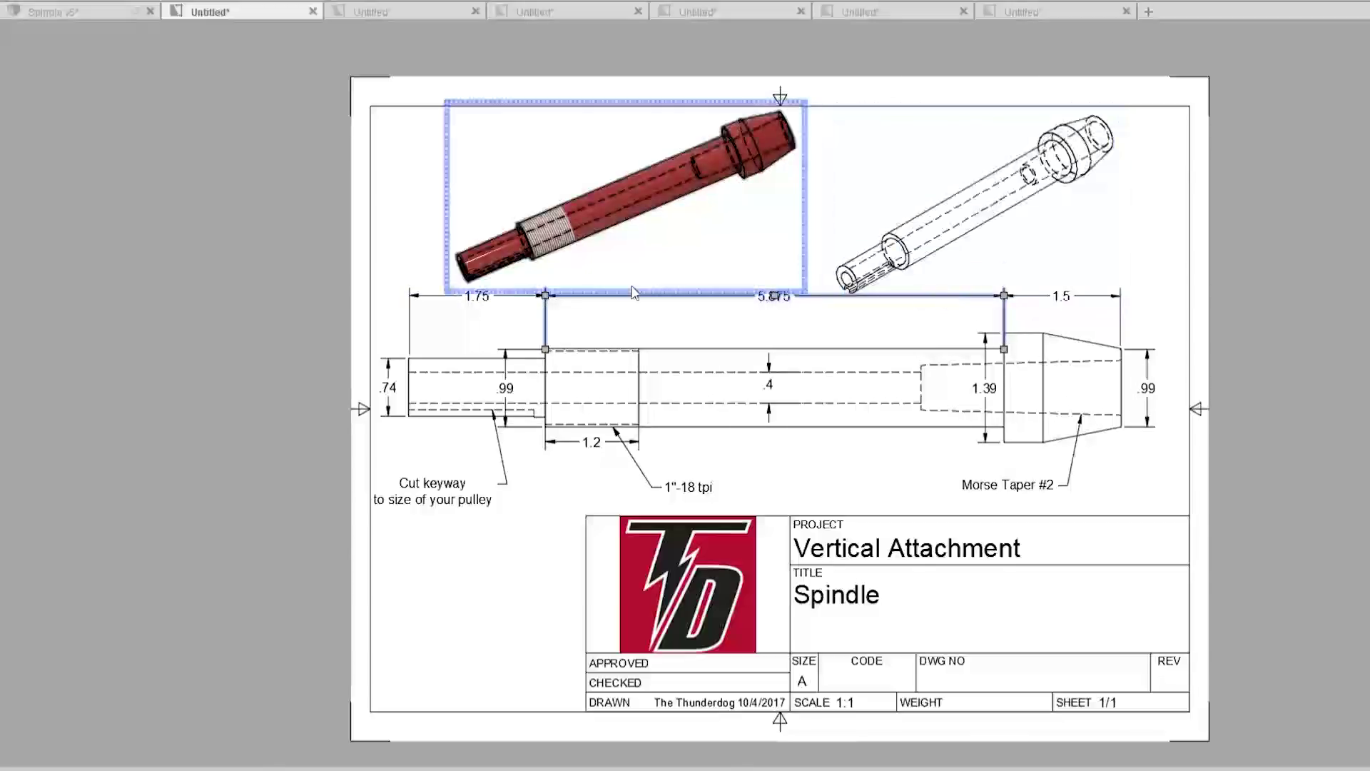
Return to the Spindle v5 model and select the shaft, viewing it from below
{"action": "left_click", "coordinate": [107, 14]}
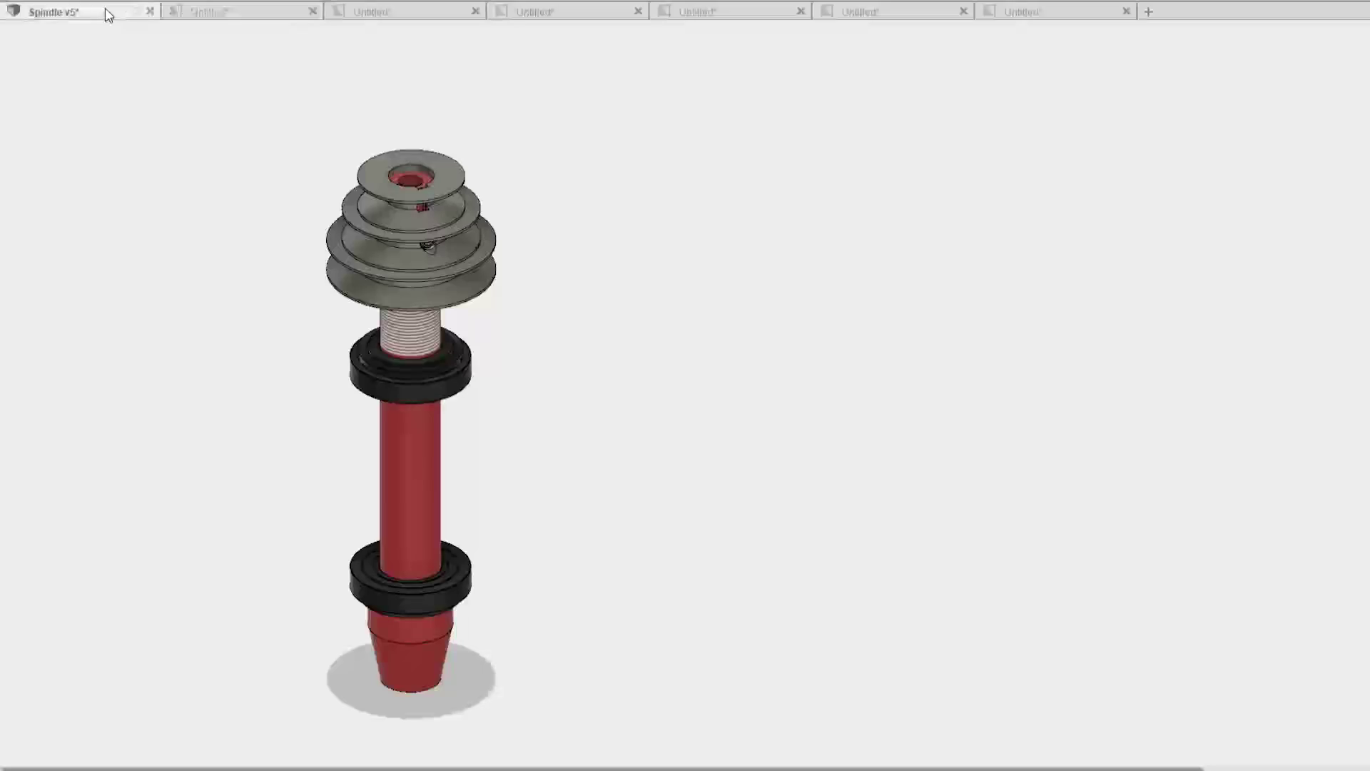
{"action": "left_click", "coordinate": [423, 480]}
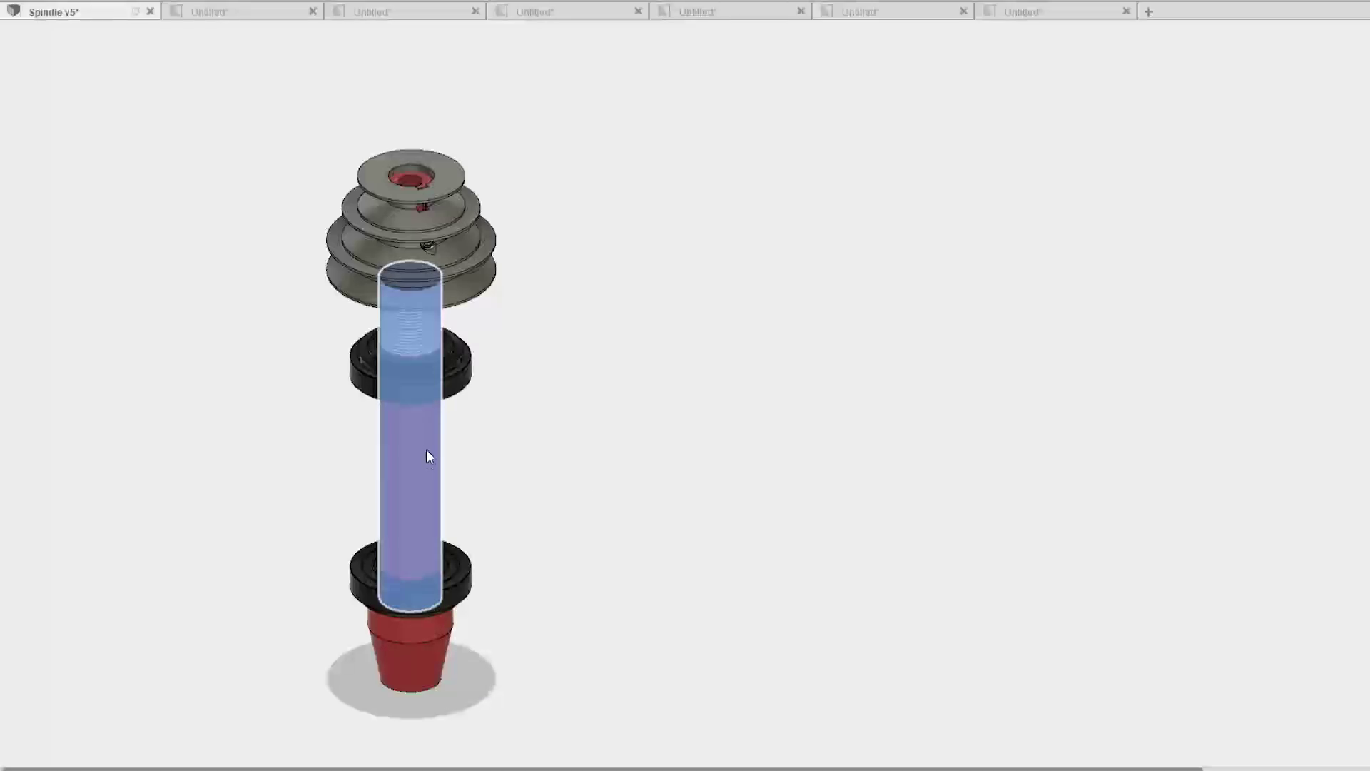
{"action": "middle_click_drag", "start_coordinate": [538, 626], "coordinate": [568, 482], "text": "shift"}
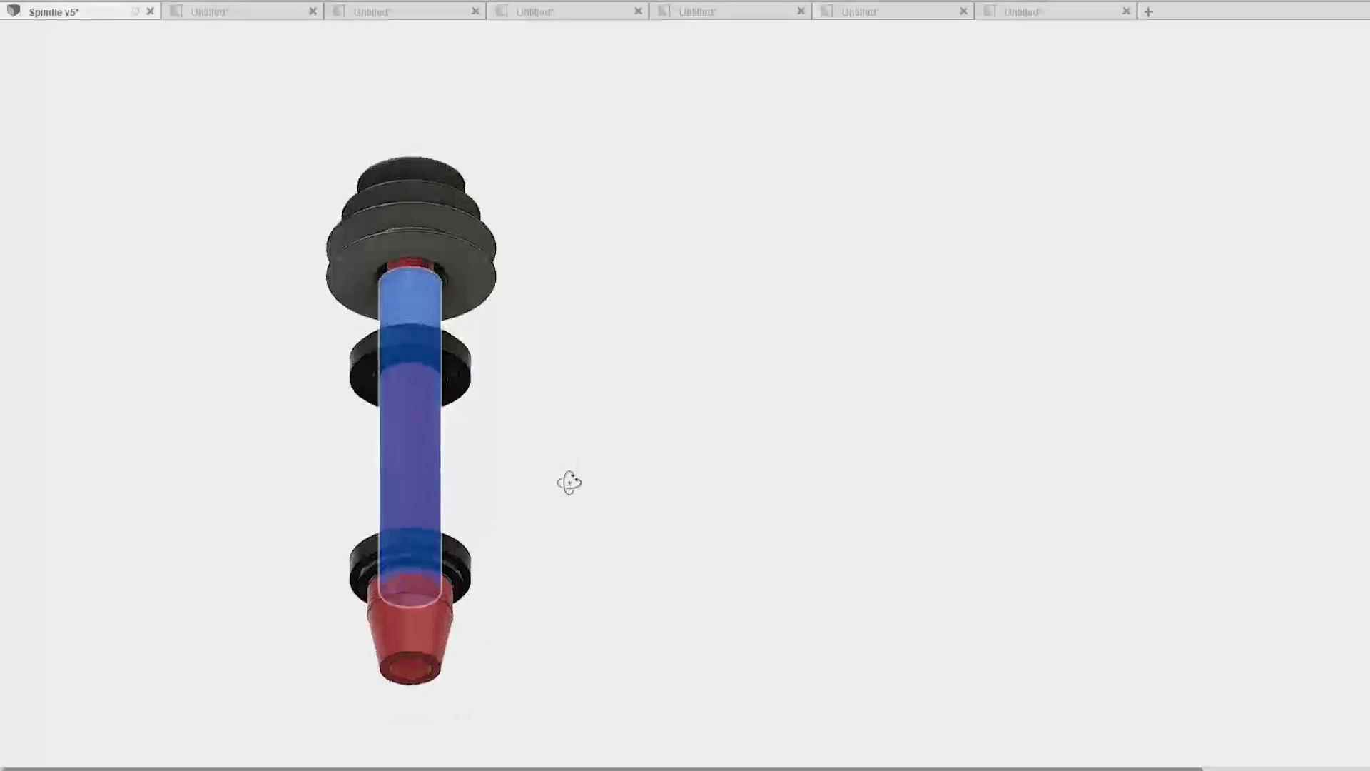
{"action": "left_click", "coordinate": [484, 606]}
Select the collet cone's upper section and inner bore while orbiting around the spindle
{"action": "left_click", "coordinate": [443, 585]}
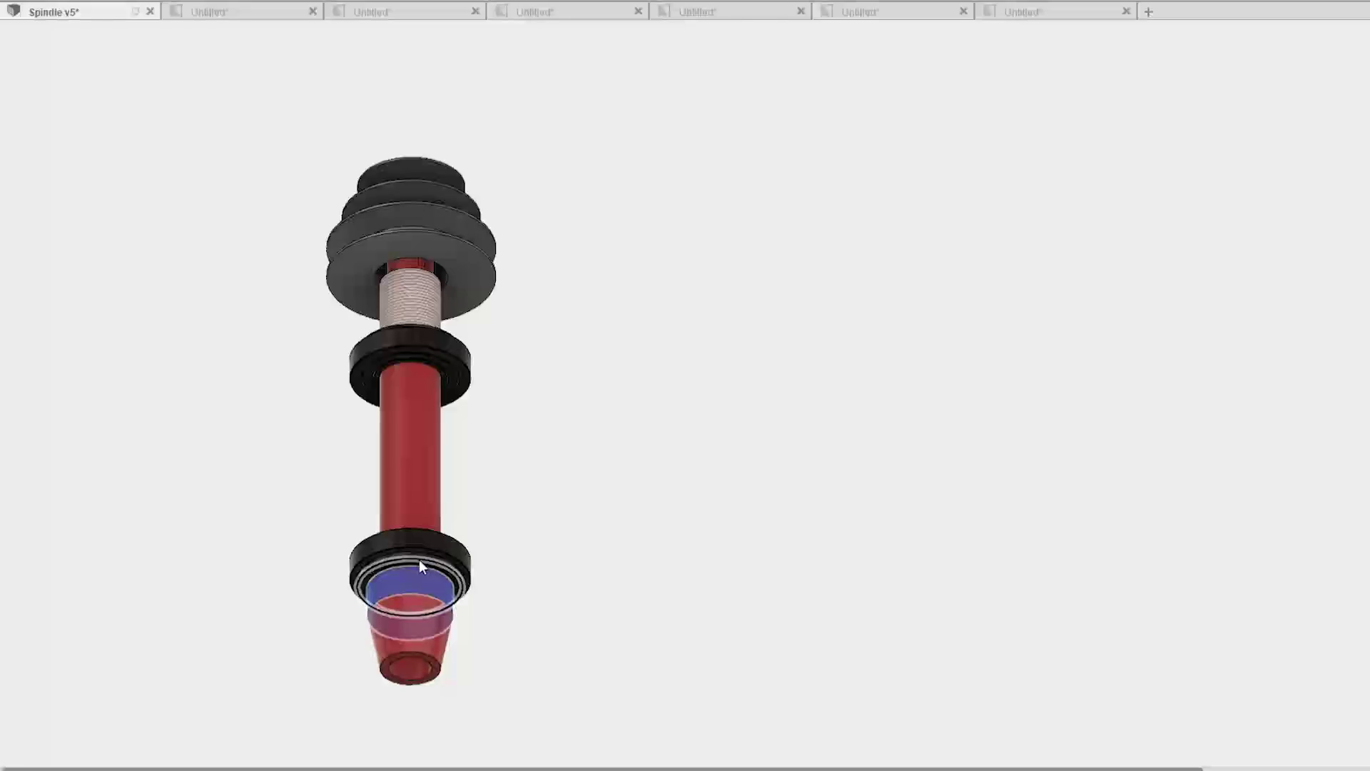
{"action": "middle_click_drag", "start_coordinate": [602, 434], "coordinate": [605, 596], "text": "shift"}
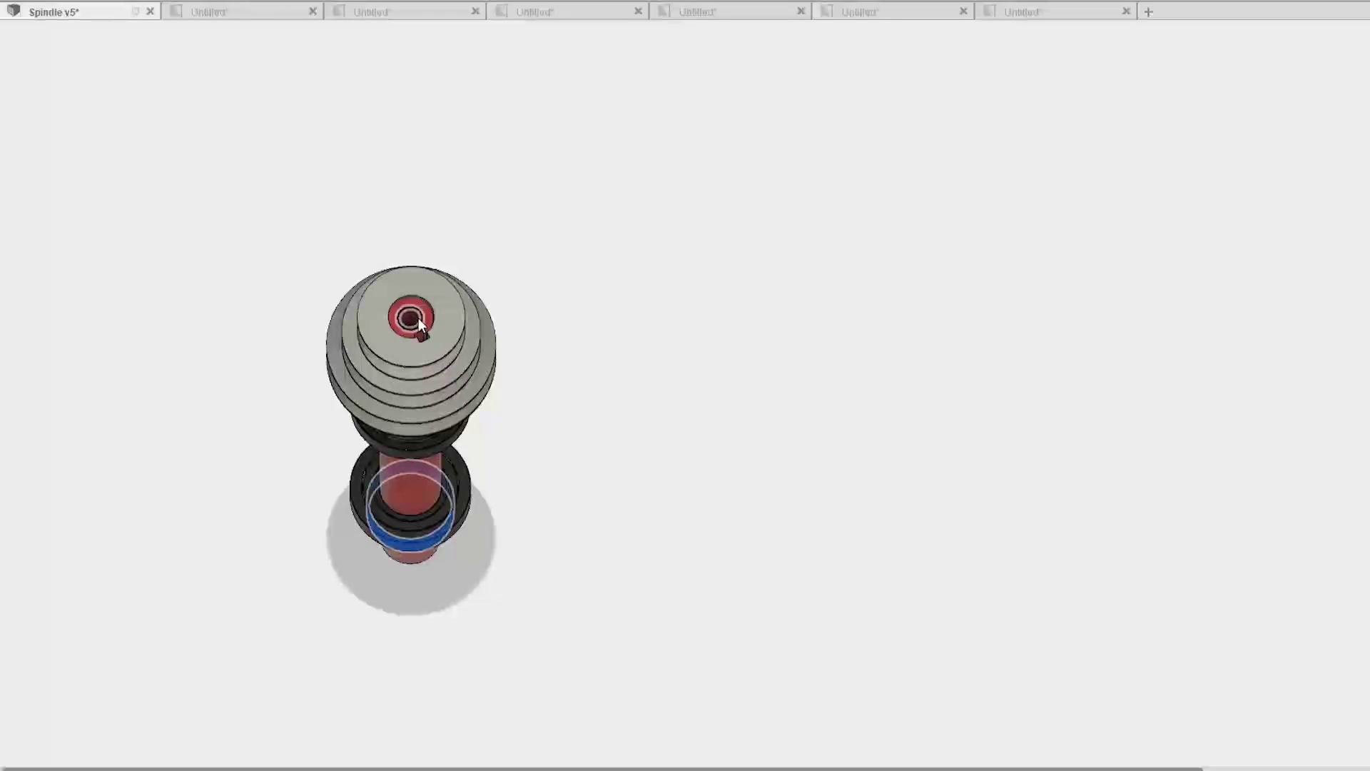
{"action": "middle_click_drag", "start_coordinate": [555, 621], "coordinate": [581, 483], "text": "shift"}
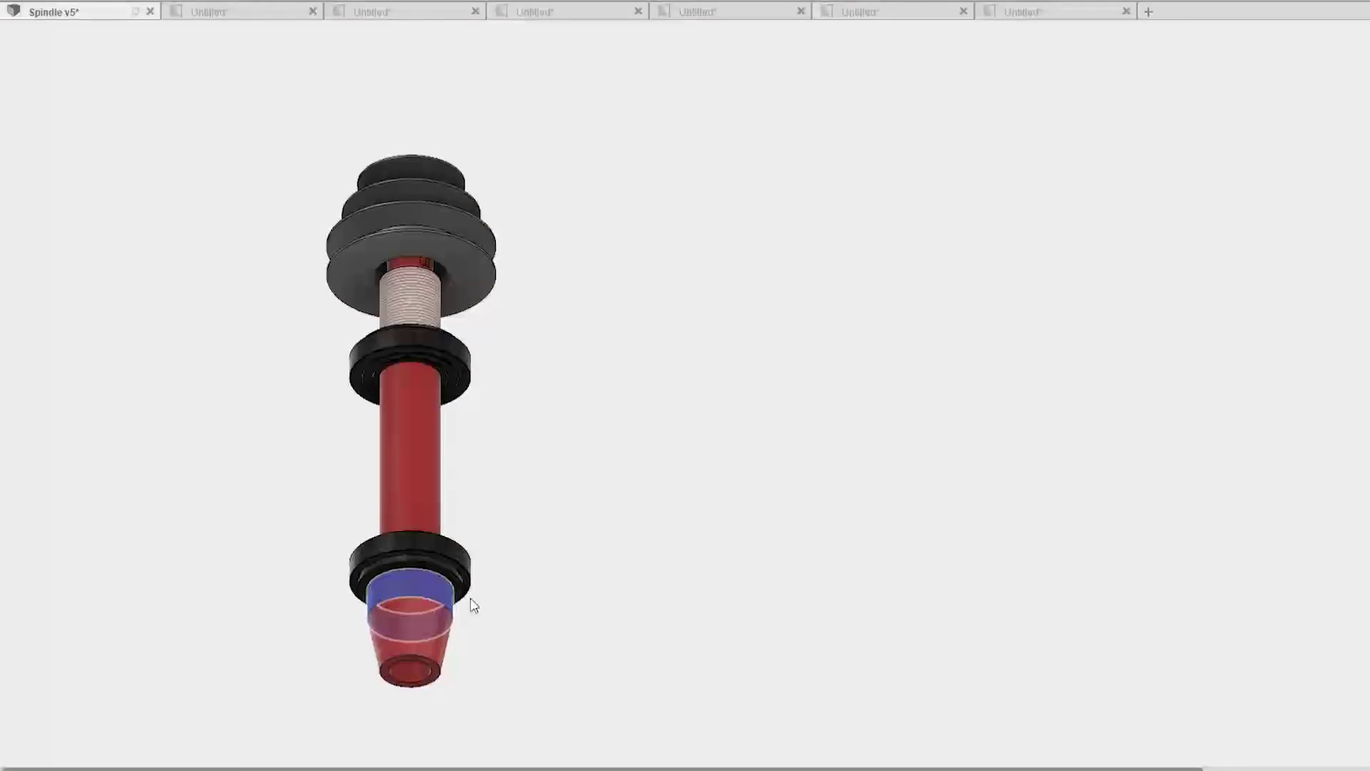
{"action": "left_click", "coordinate": [413, 666]}
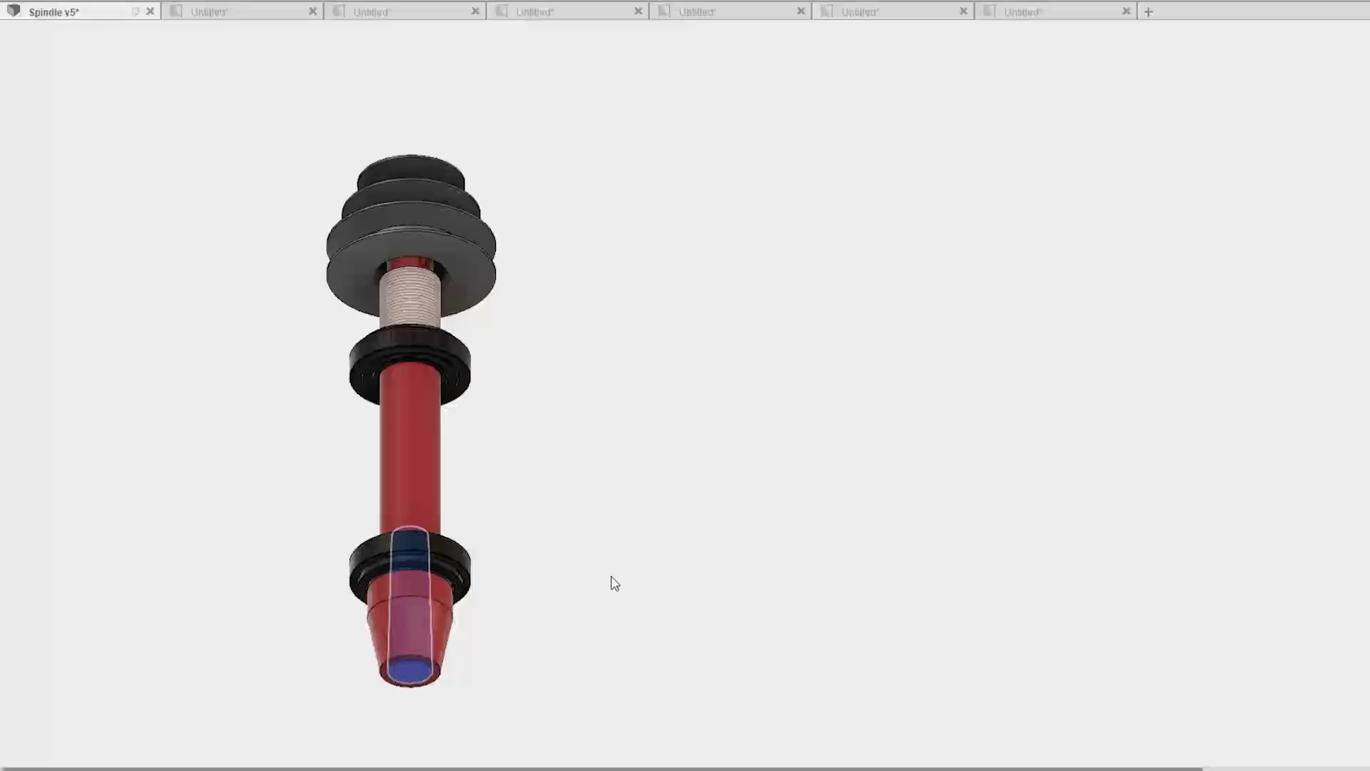
{"action": "middle_click_drag", "start_coordinate": [615, 583], "coordinate": [545, 647], "text": "shift"}
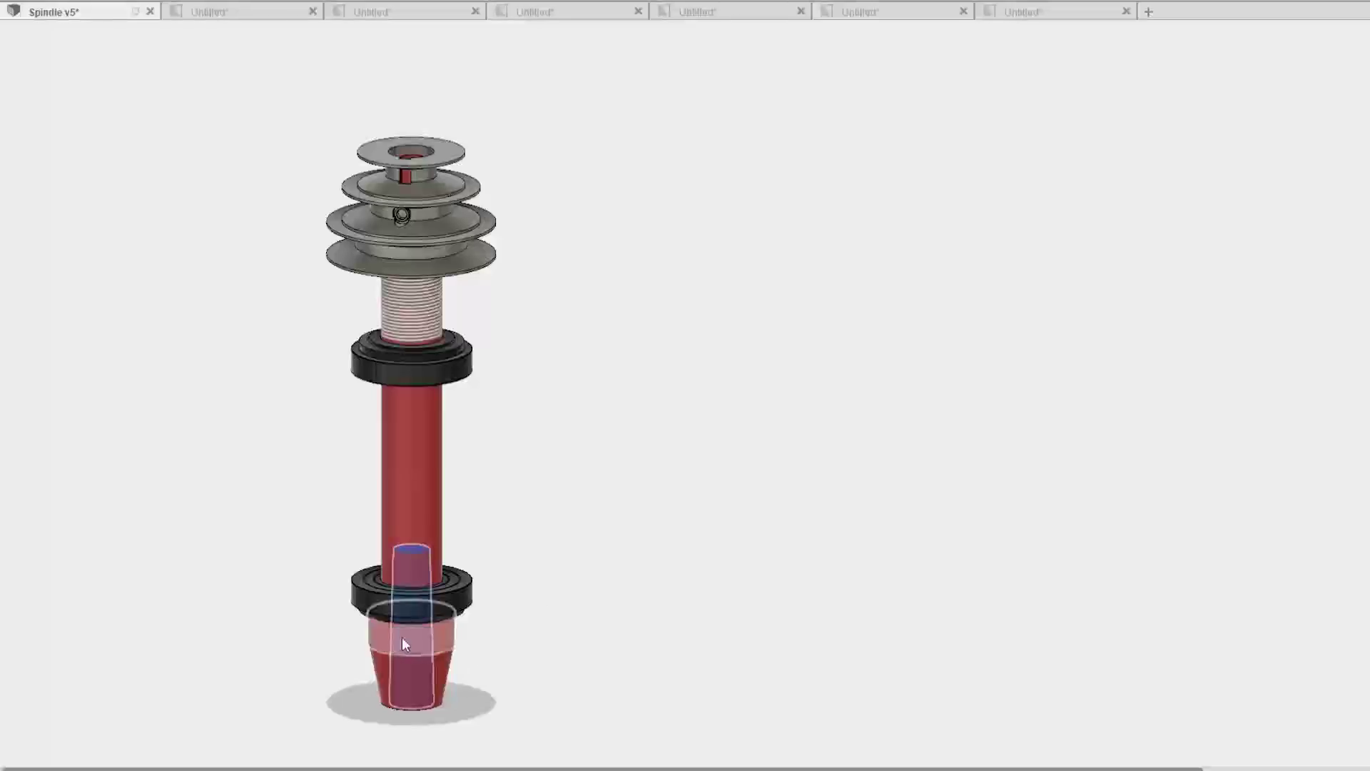
Select the yellow hex nut above the upper bearing and the bottom collet's upper part
{"action": "left_click", "coordinate": [569, 603]}
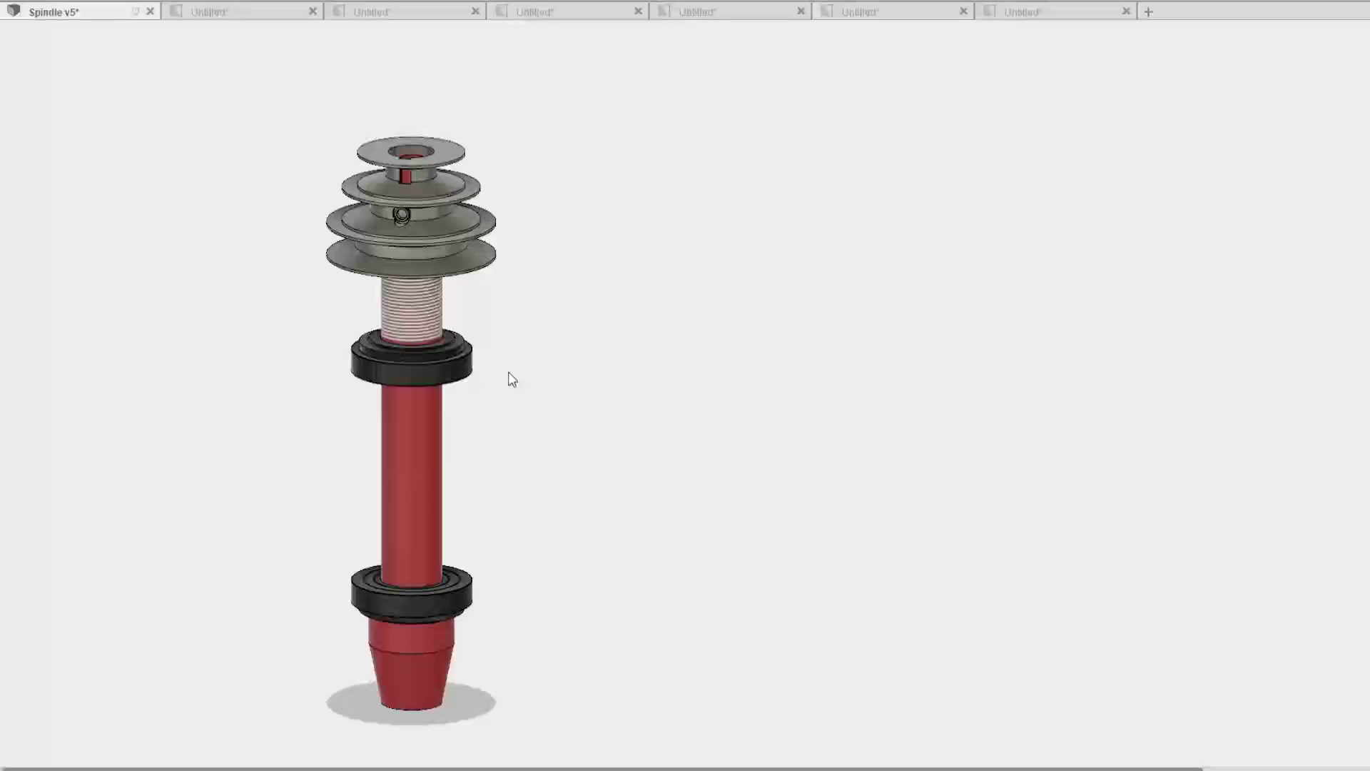
{"action": "middle_click_drag", "start_coordinate": [543, 402], "coordinate": [573, 373], "text": "shift"}
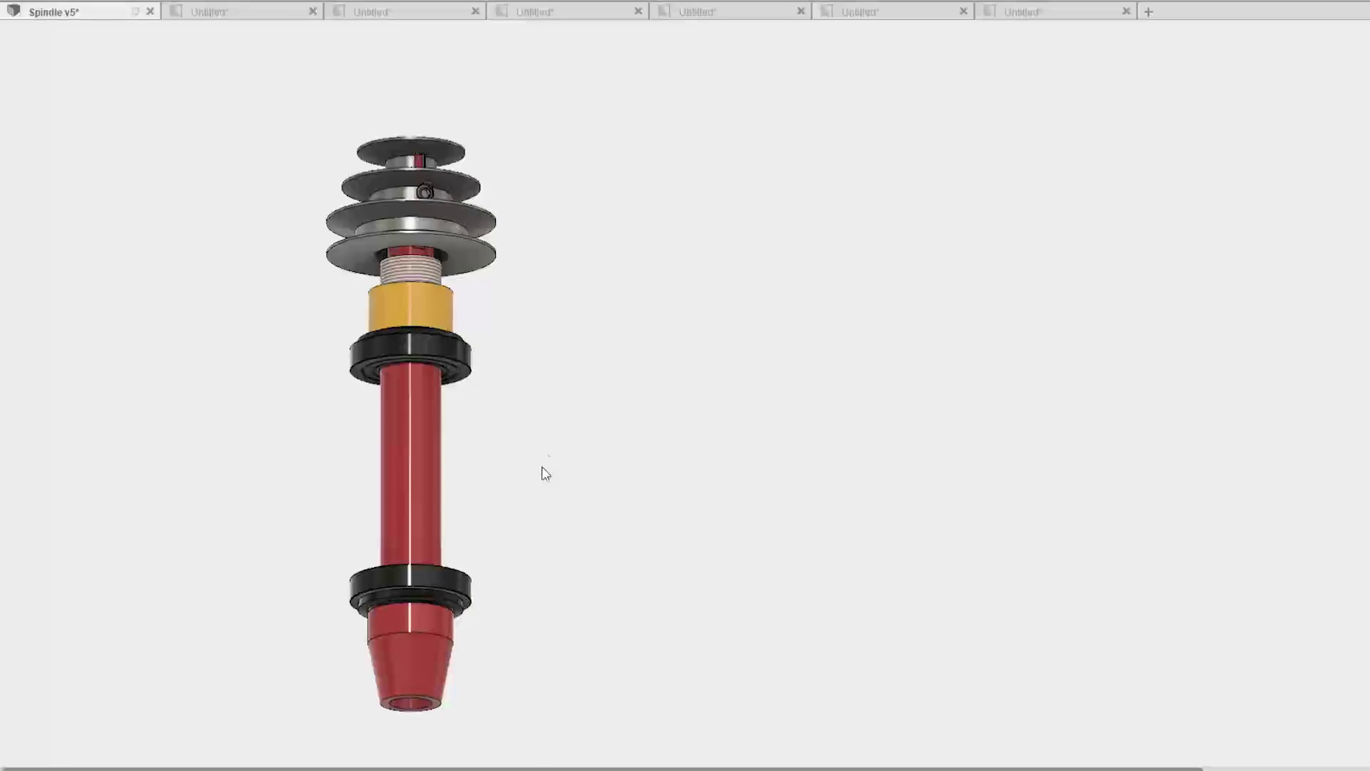
{"action": "left_click", "coordinate": [421, 304]}
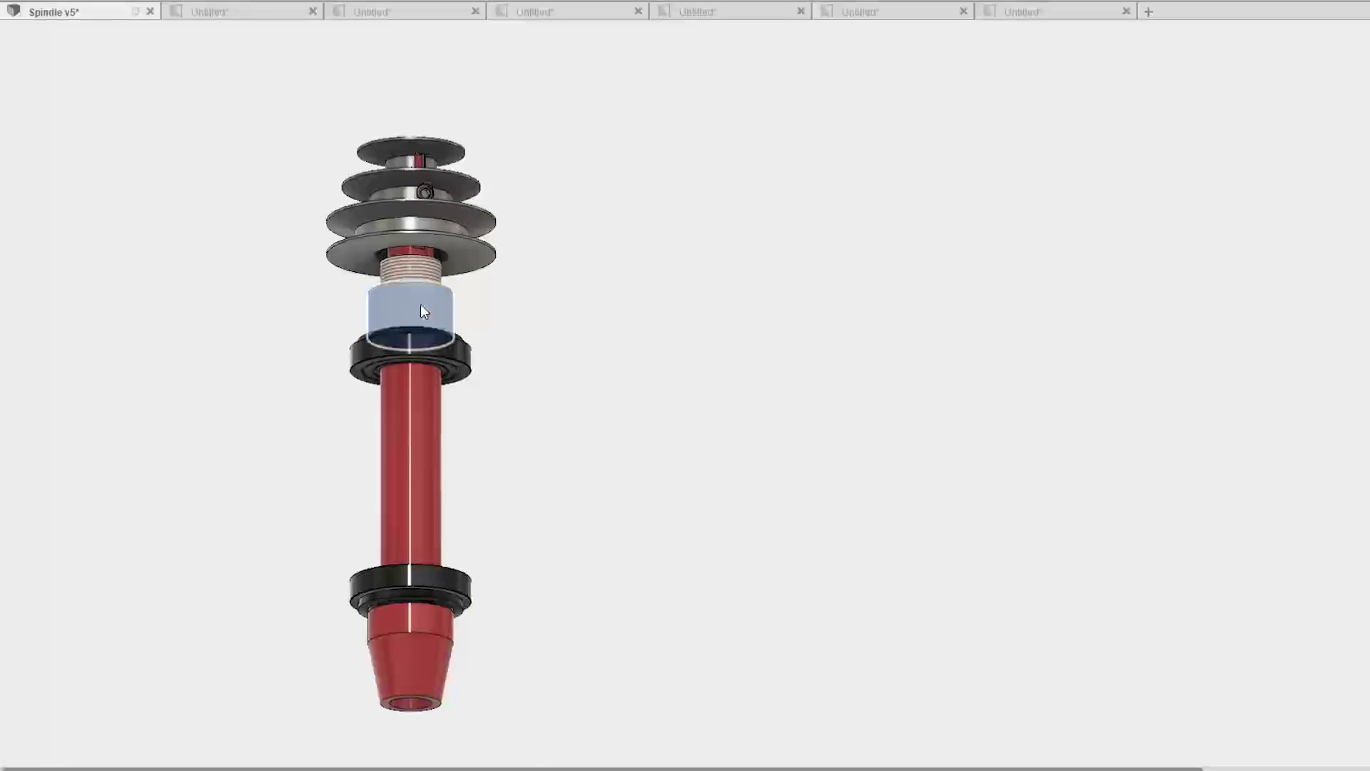
{"action": "left_click", "coordinate": [520, 331]}
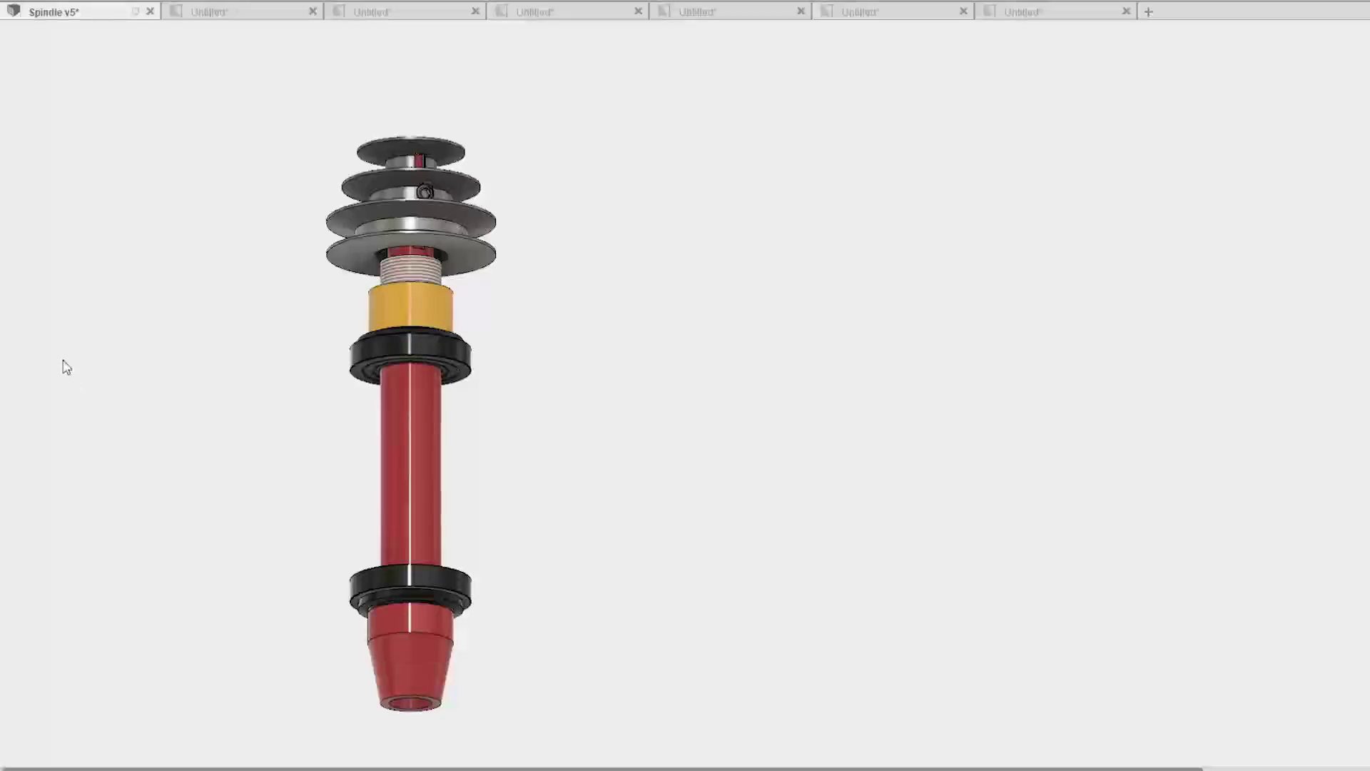
{"action": "left_click", "coordinate": [427, 619]}
{"action": "left_click", "coordinate": [438, 269]}
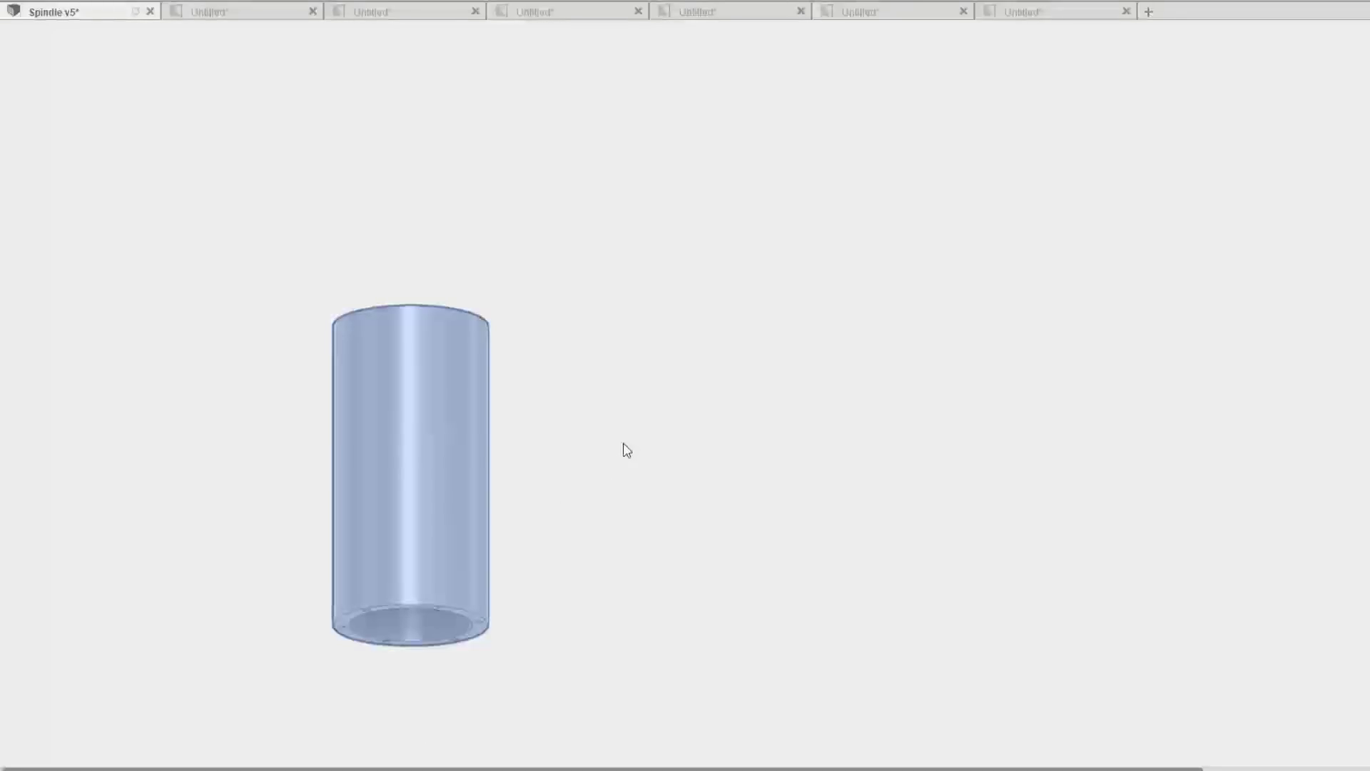
{"action": "middle_click_drag", "start_coordinate": [599, 389], "coordinate": [569, 505], "text": "shift"}
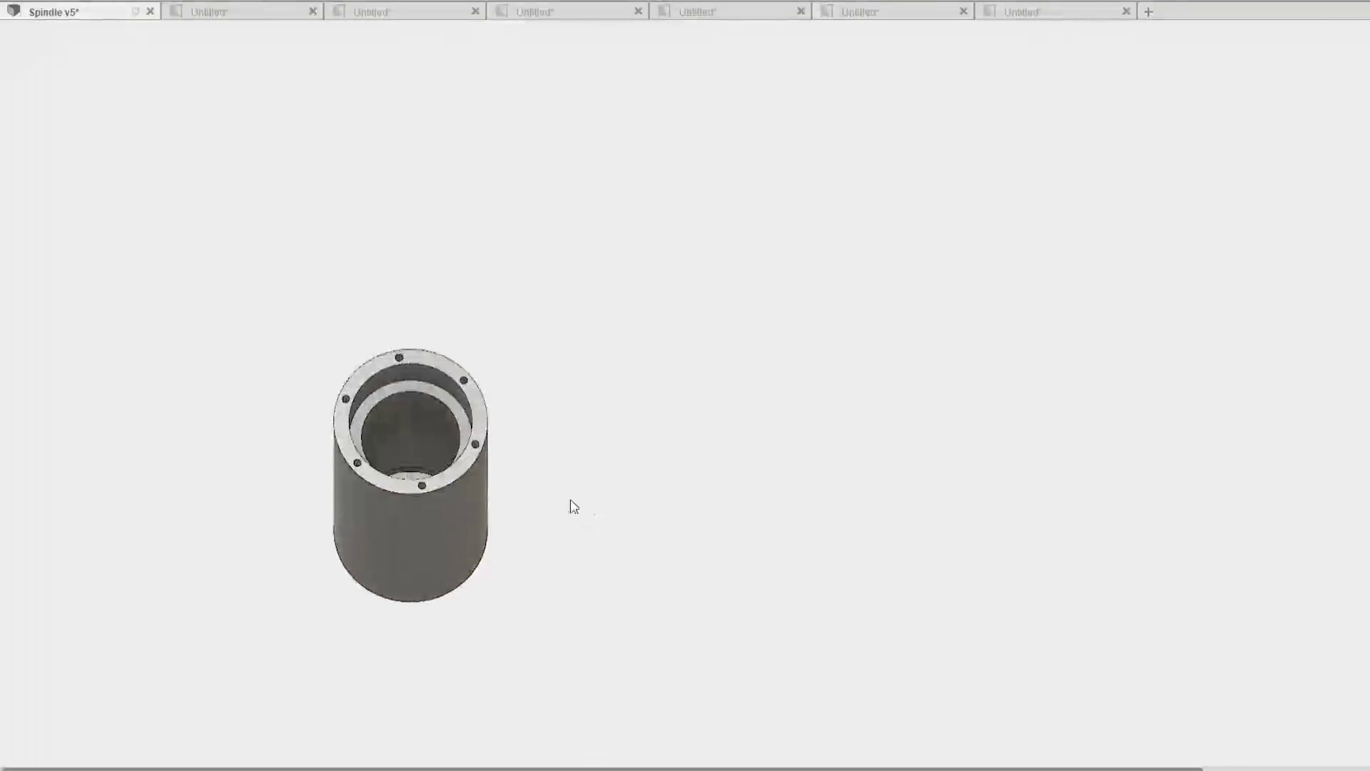
{"action": "left_click", "coordinate": [413, 383]}
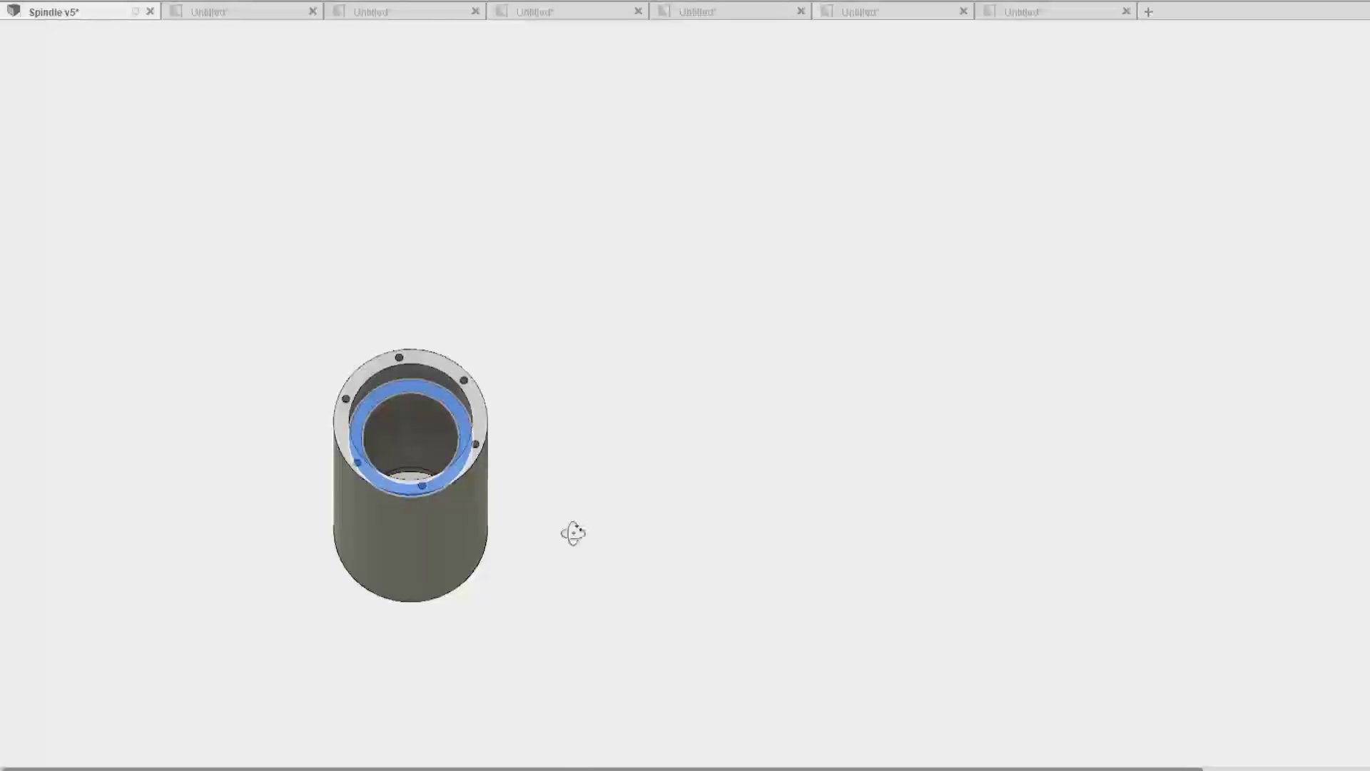
{"action": "middle_click_drag", "start_coordinate": [573, 533], "coordinate": [562, 367], "text": "shift"}
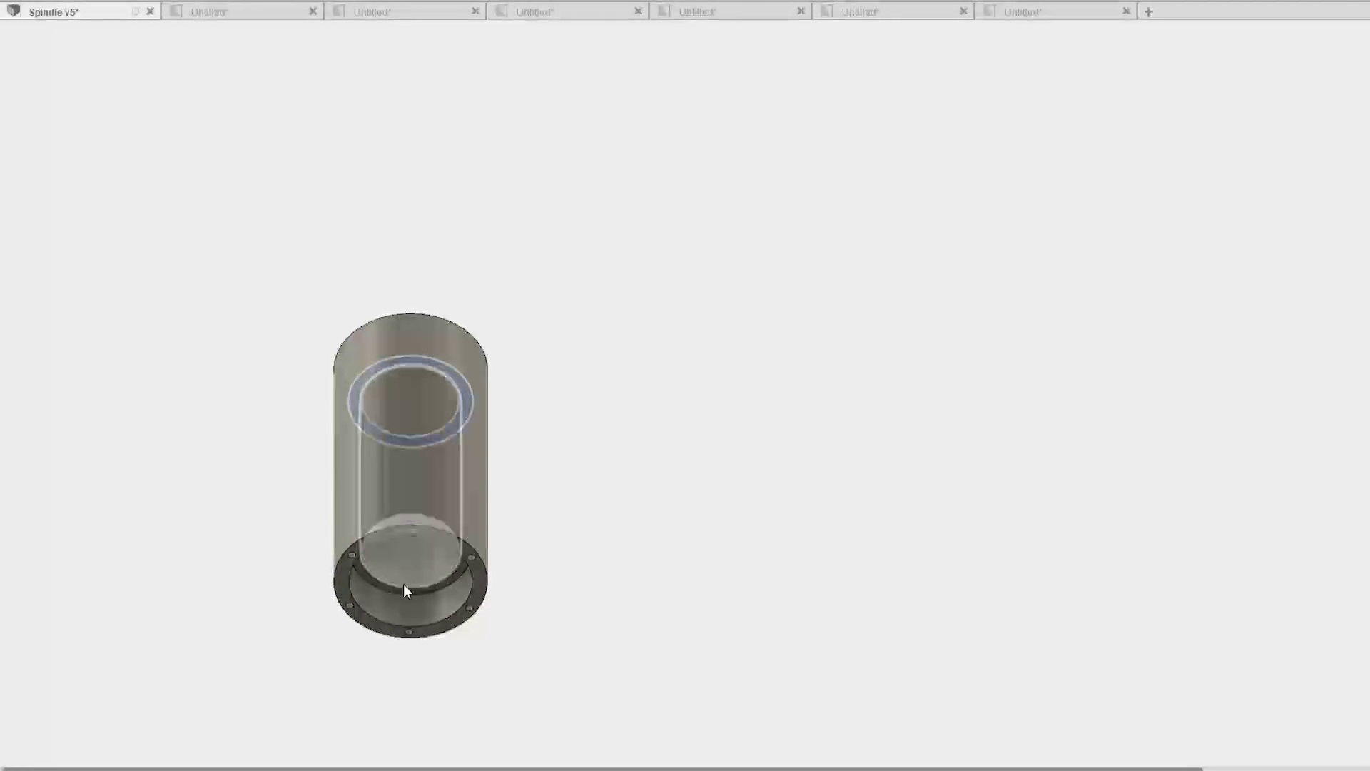
{"action": "left_click", "coordinate": [398, 591]}
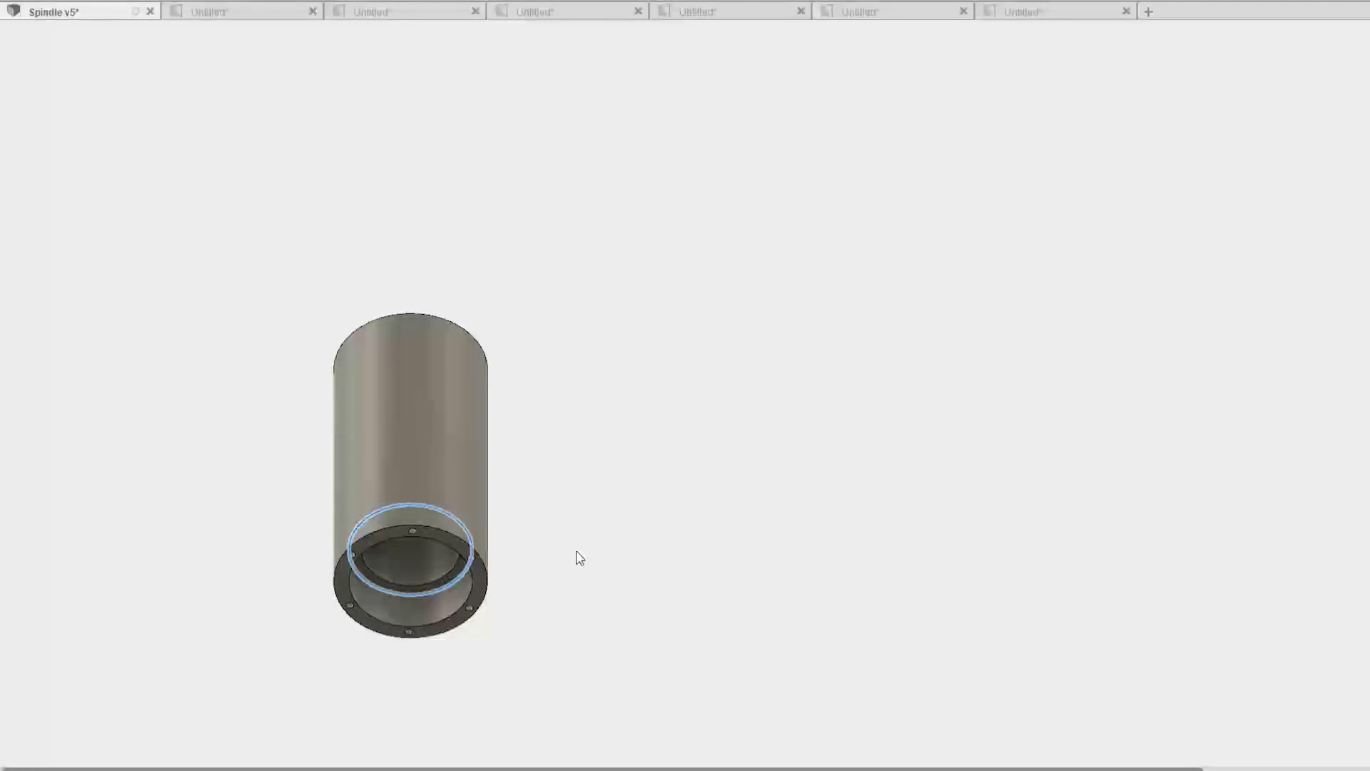
{"action": "left_click", "coordinate": [391, 606]}
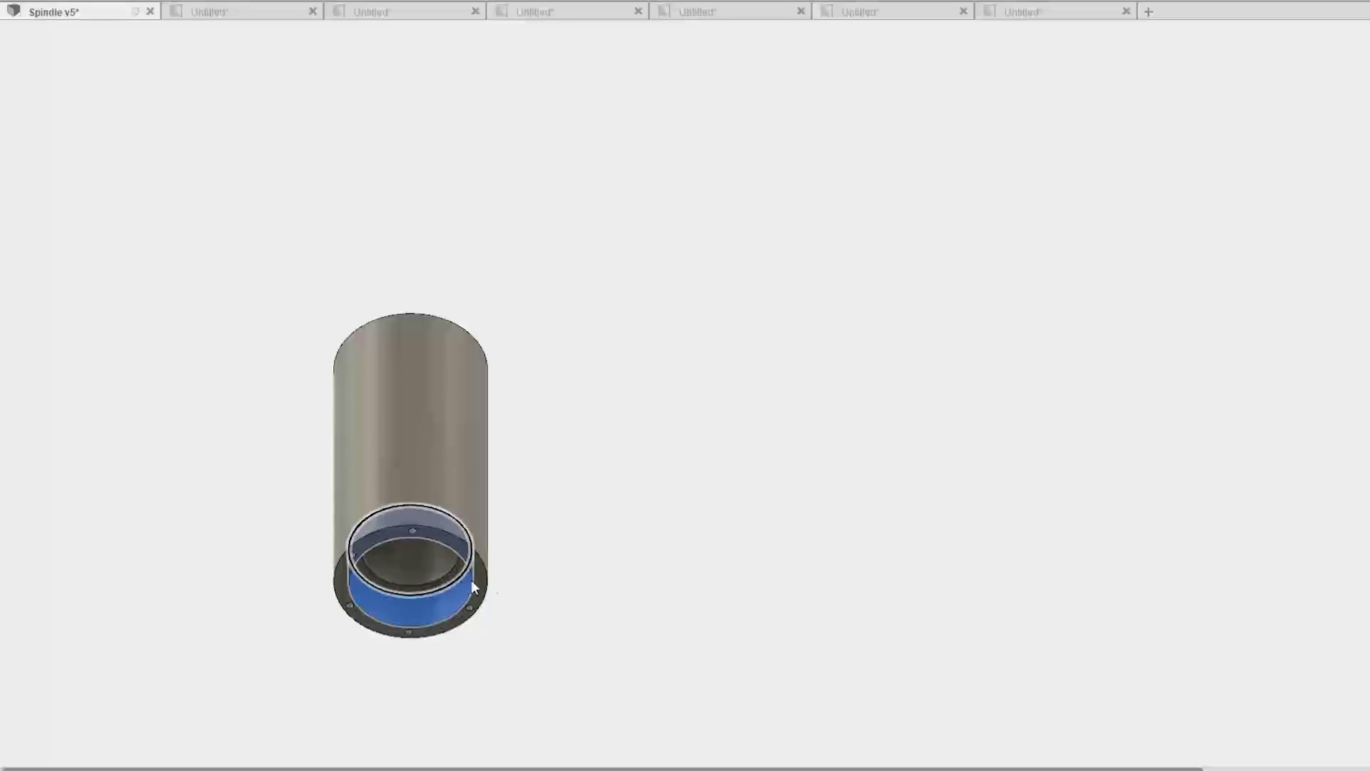
{"action": "middle_click_drag", "start_coordinate": [547, 428], "coordinate": [560, 578], "text": "shift"}
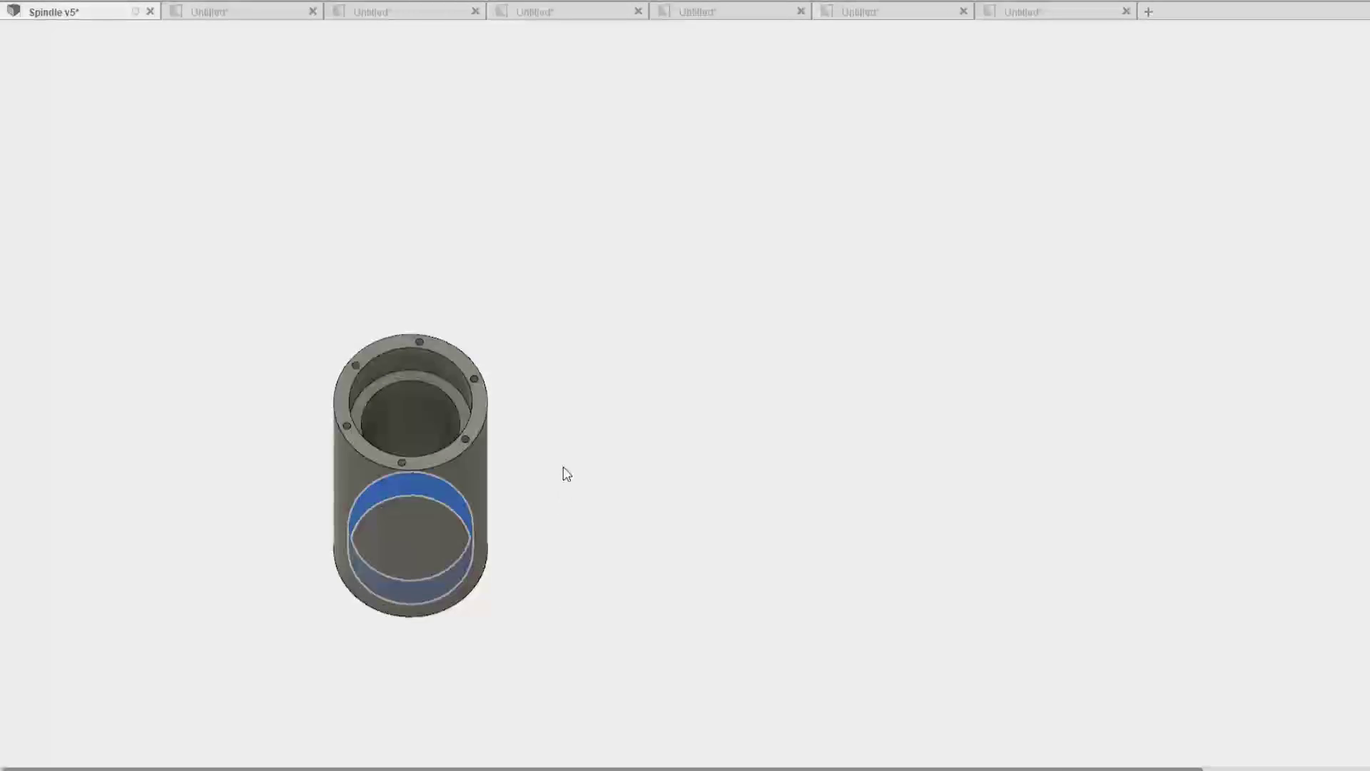
{"action": "left_click", "coordinate": [427, 413]}
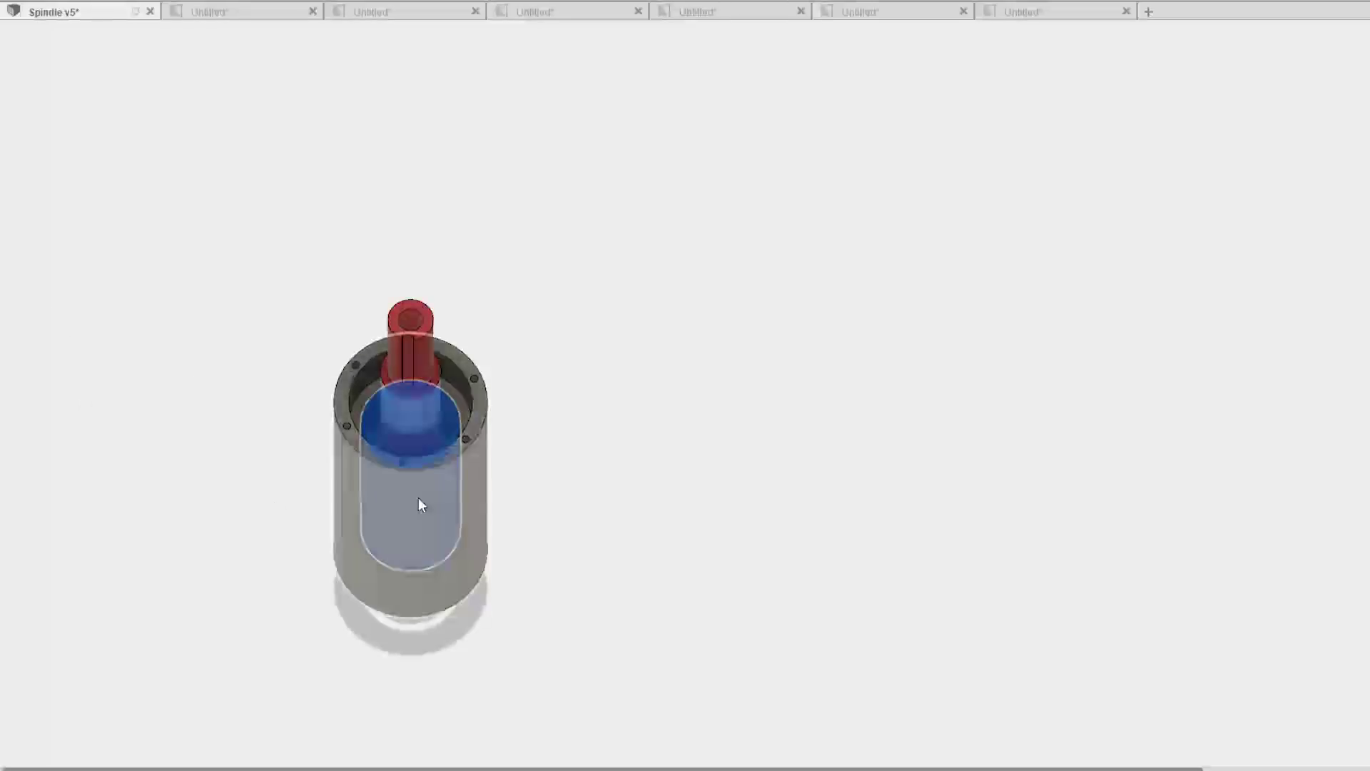
Tilt the view to see the spindle inside the housing
{"action": "mouse_move", "coordinate": [581, 415]}
{"action": "middle_mouse_down", "text": "shift"}
{"action": "mouse_move", "coordinate": [584, 461]}
{"action": "mouse_move", "coordinate": [595, 364]}
{"action": "mouse_move", "coordinate": [602, 446]}
{"action": "mouse_move", "coordinate": [582, 389]}
{"action": "middle_mouse_up", "text": "shift"}
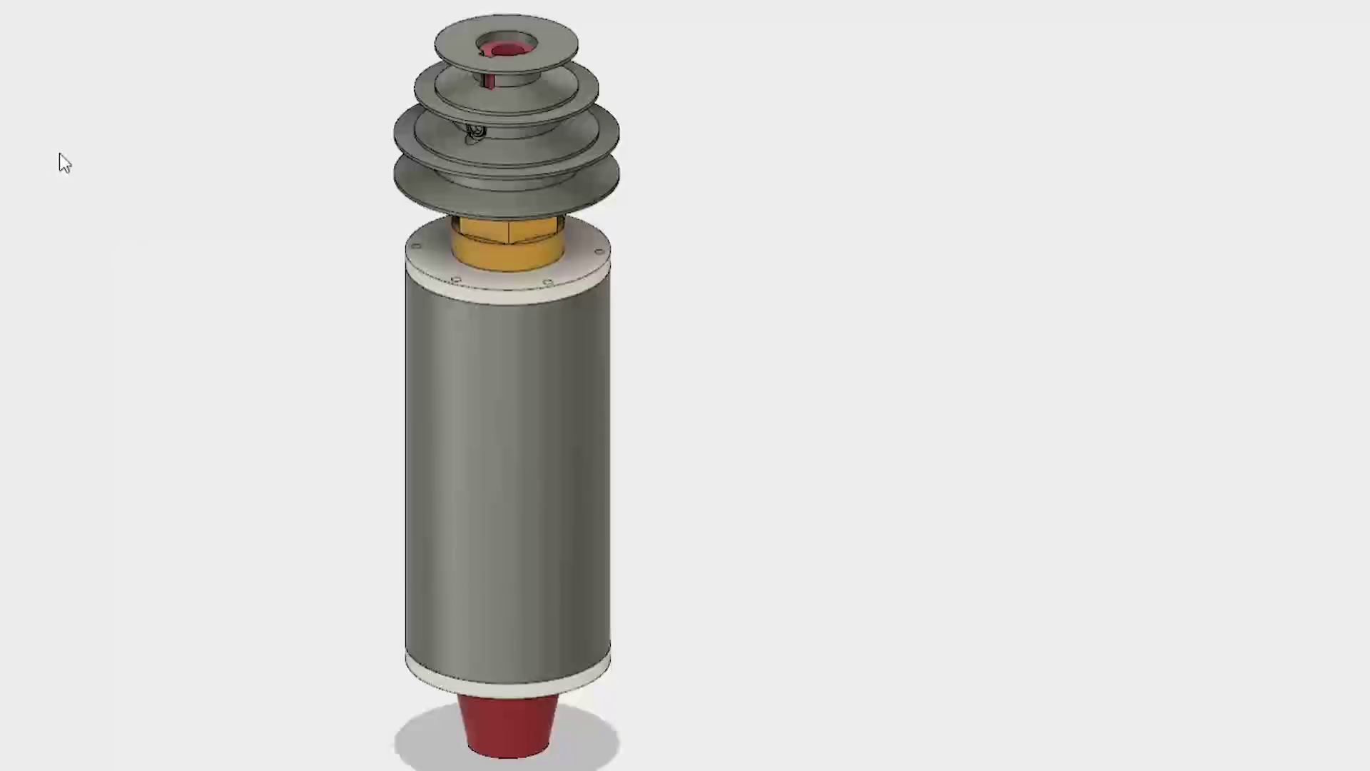
Hide the cylinder housing and inspect the block housing's two threaded top holes and side bore
{"action": "left_click", "coordinate": [34, 142]}
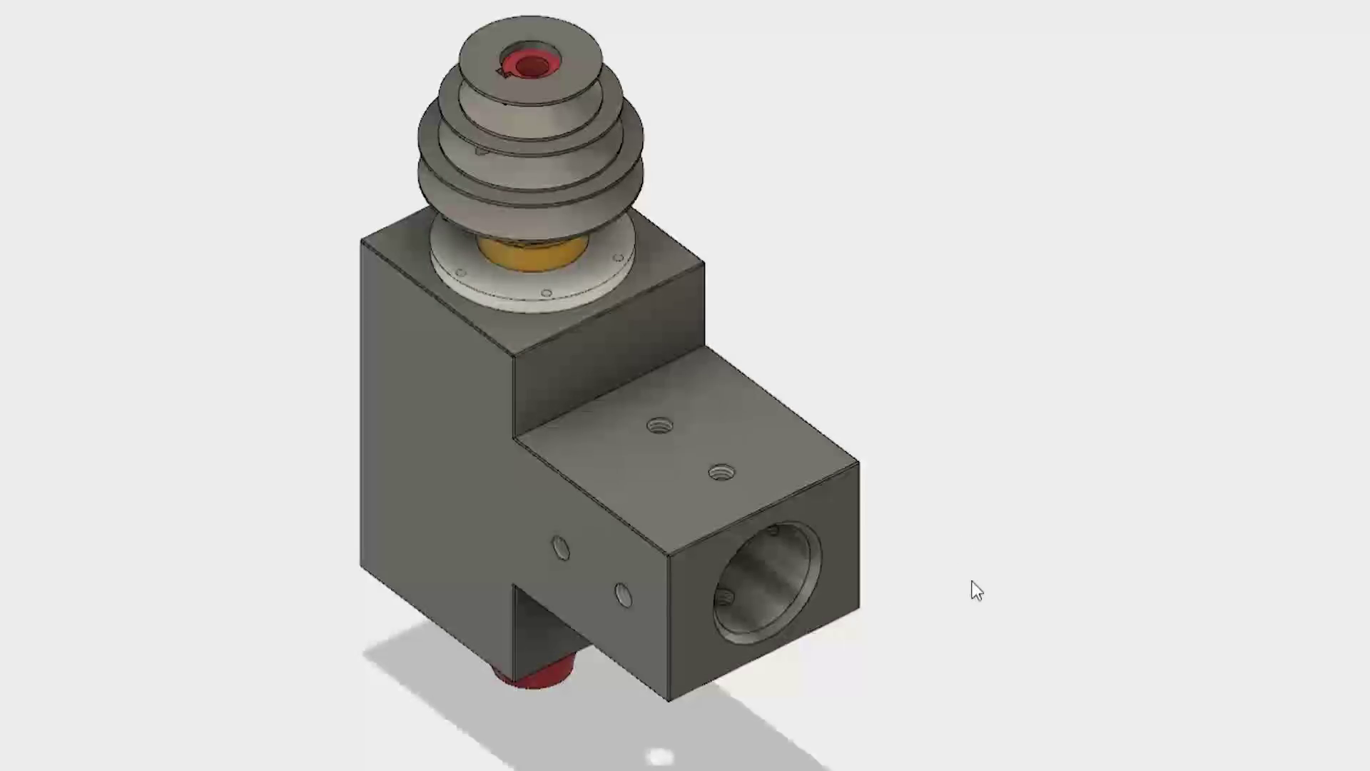
{"action": "middle_click_drag", "start_coordinate": [975, 590], "coordinate": [971, 512], "text": "shift"}
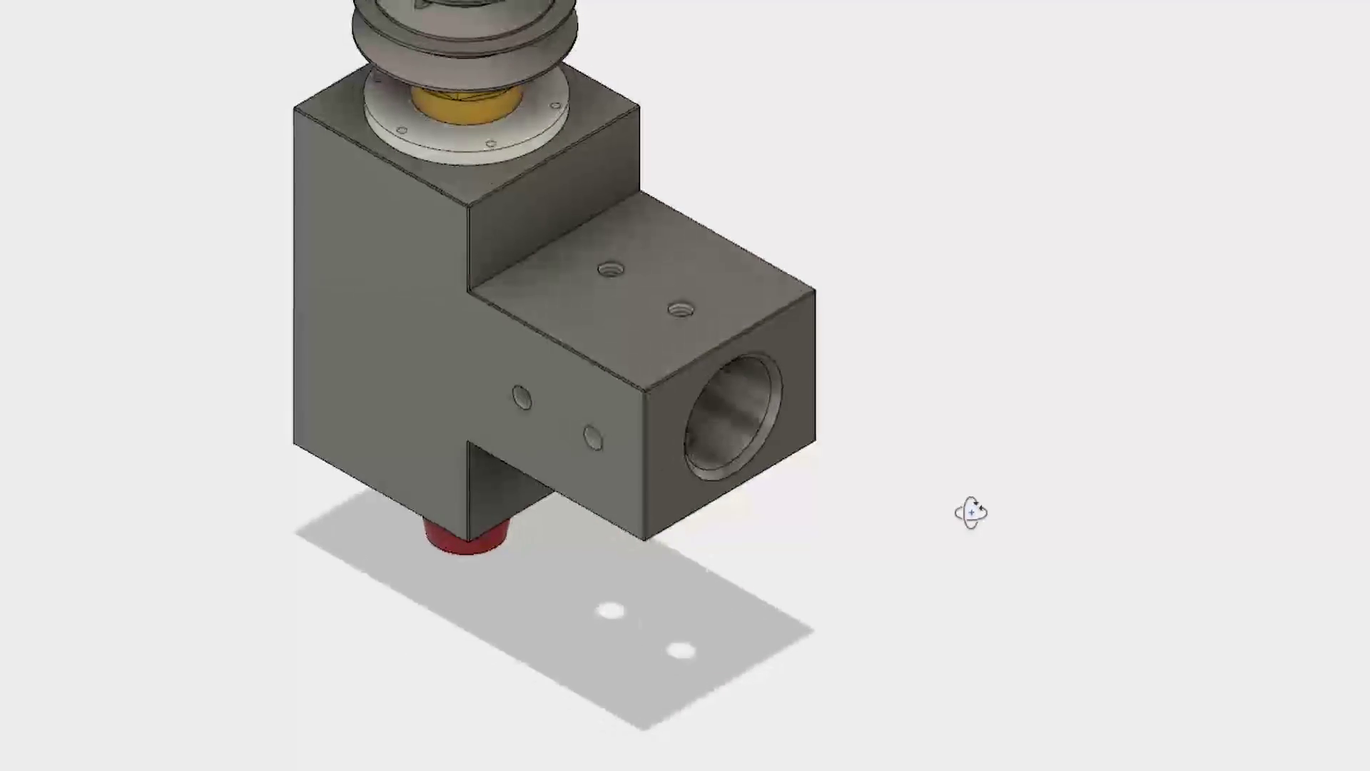
{"action": "left_click", "coordinate": [609, 272]}
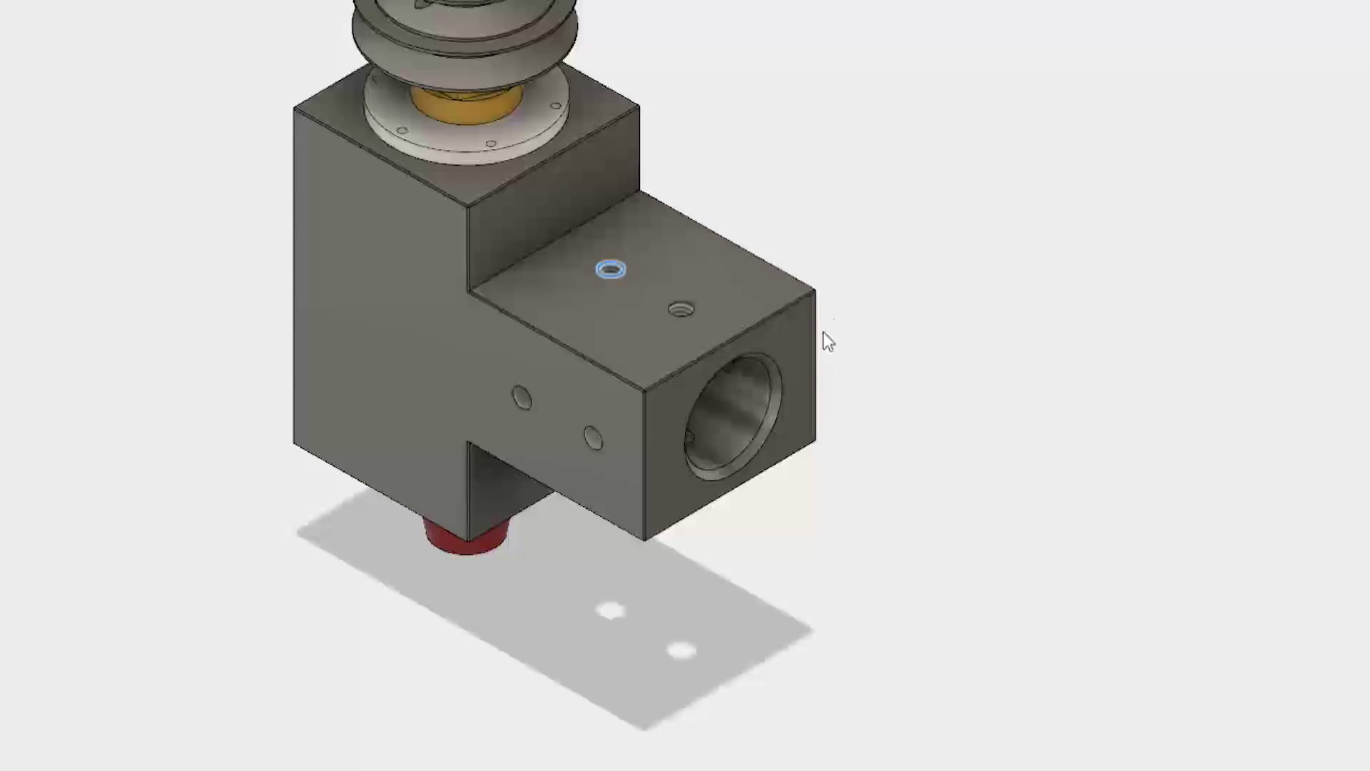
{"action": "left_click", "coordinate": [679, 311]}
{"action": "left_click", "coordinate": [709, 400]}
{"action": "middle_click_drag", "start_coordinate": [709, 400], "coordinate": [966, 469], "text": "shift"}
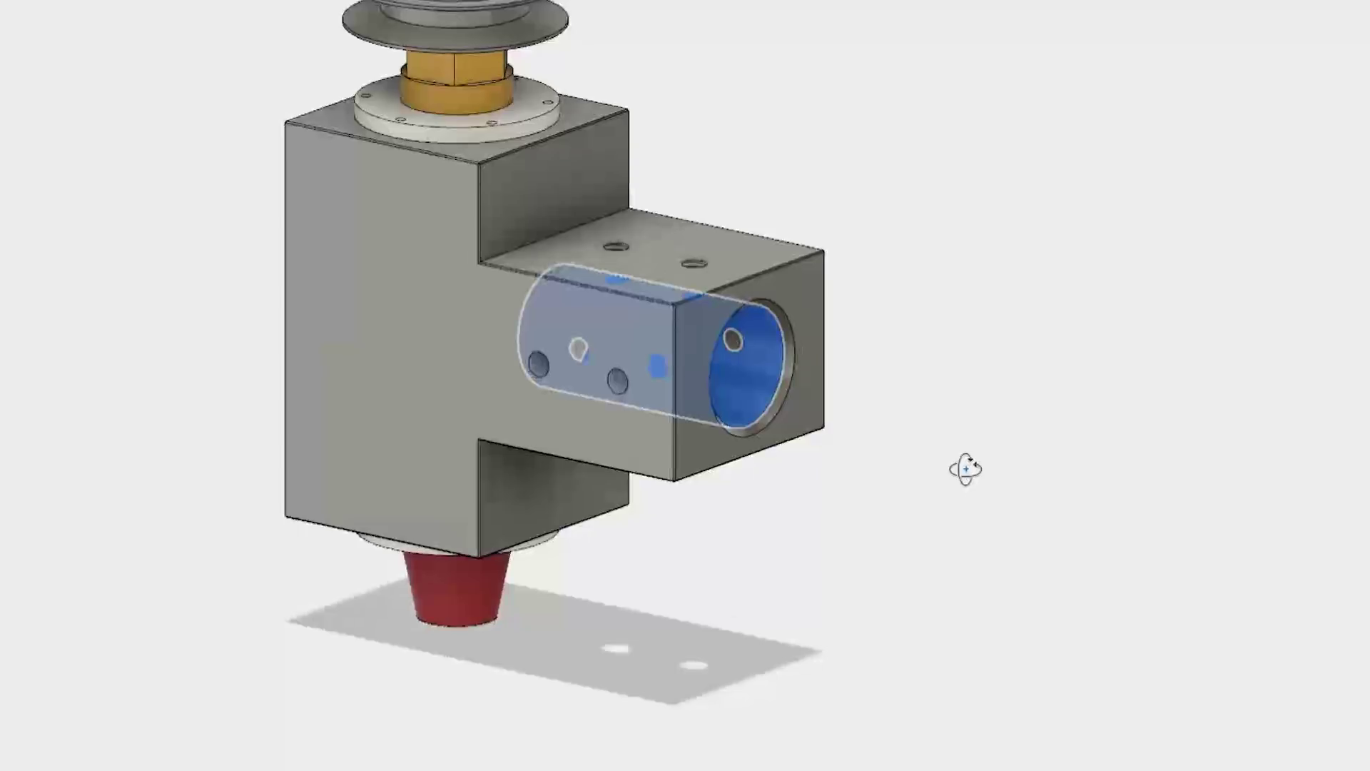
{"action": "left_click", "coordinate": [839, 508]}
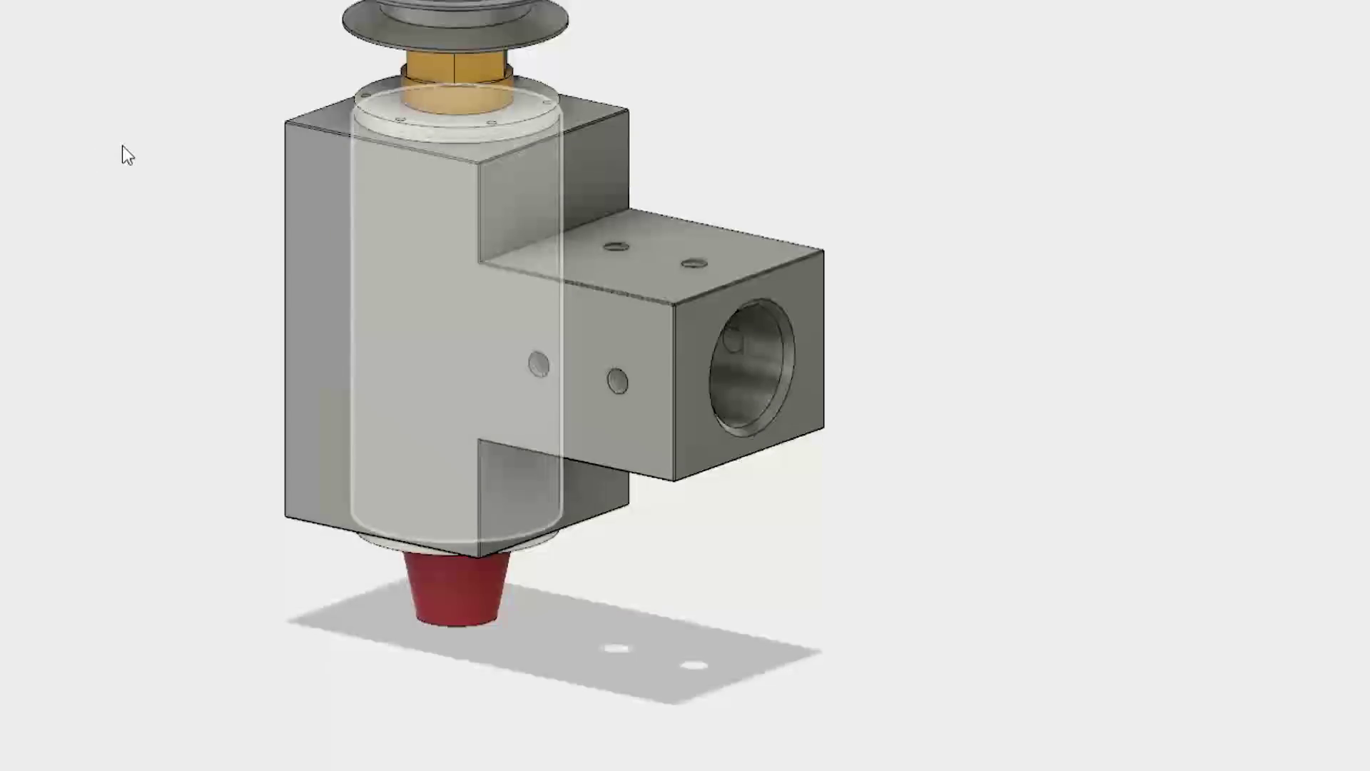
Isolate the block housing body and orbit around it
{"action": "left_click", "coordinate": [436, 277]}
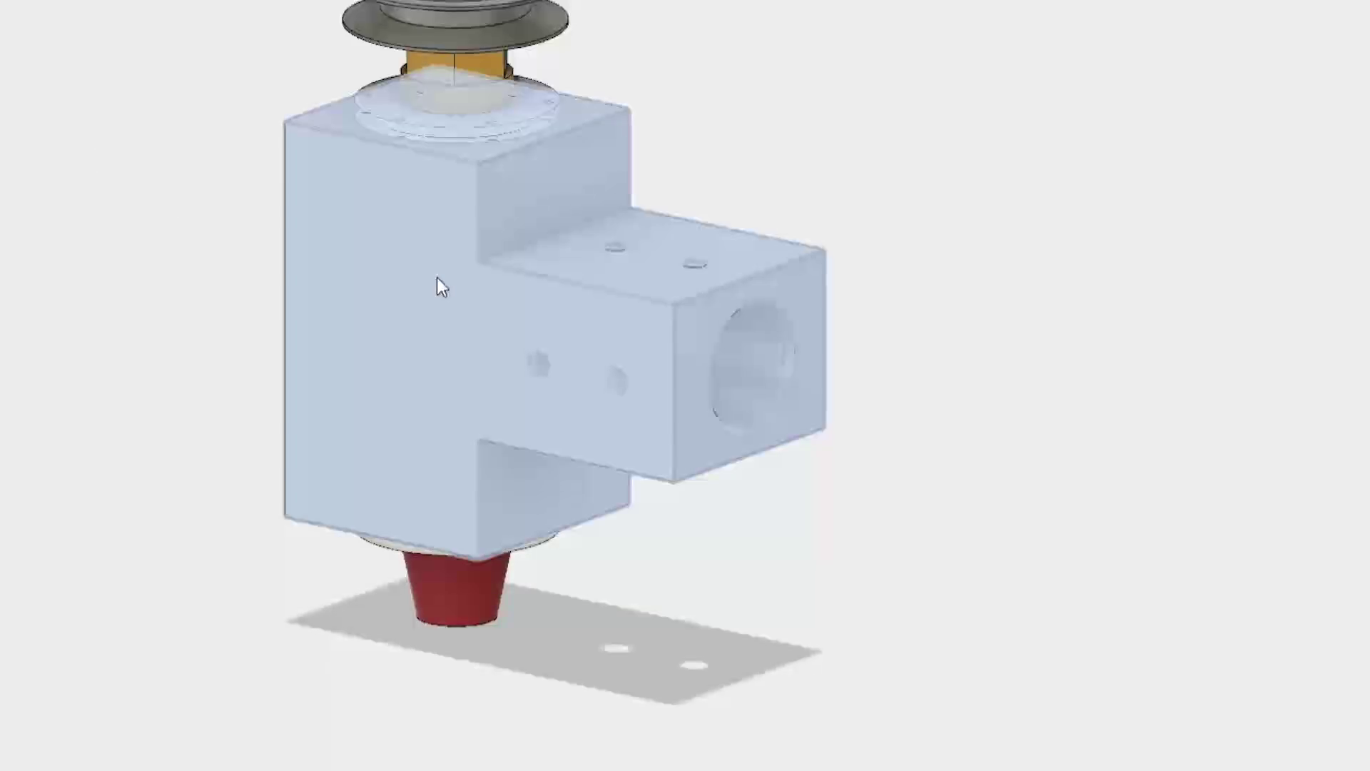
{"action": "left_click", "coordinate": [309, 614]}
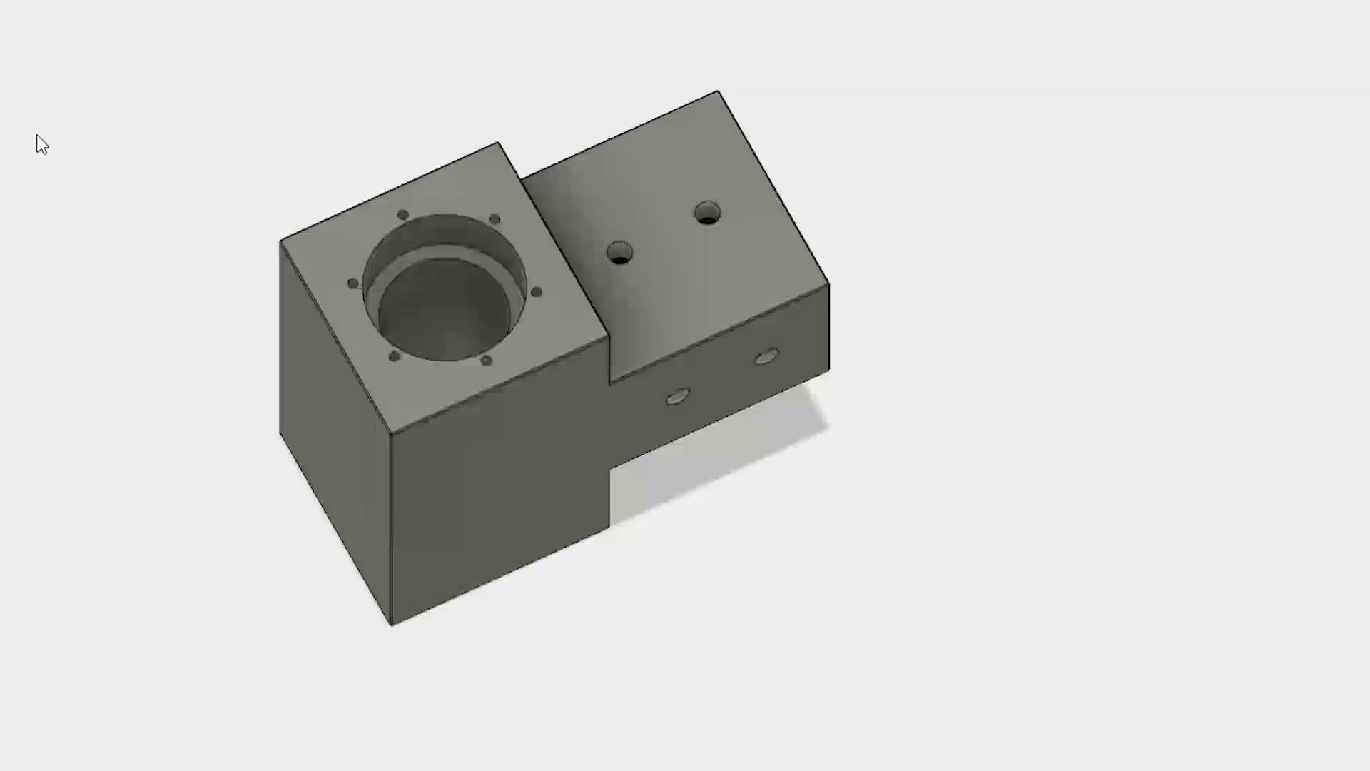
{"action": "middle_click_drag", "start_coordinate": [558, 656], "coordinate": [556, 554], "text": "shift"}
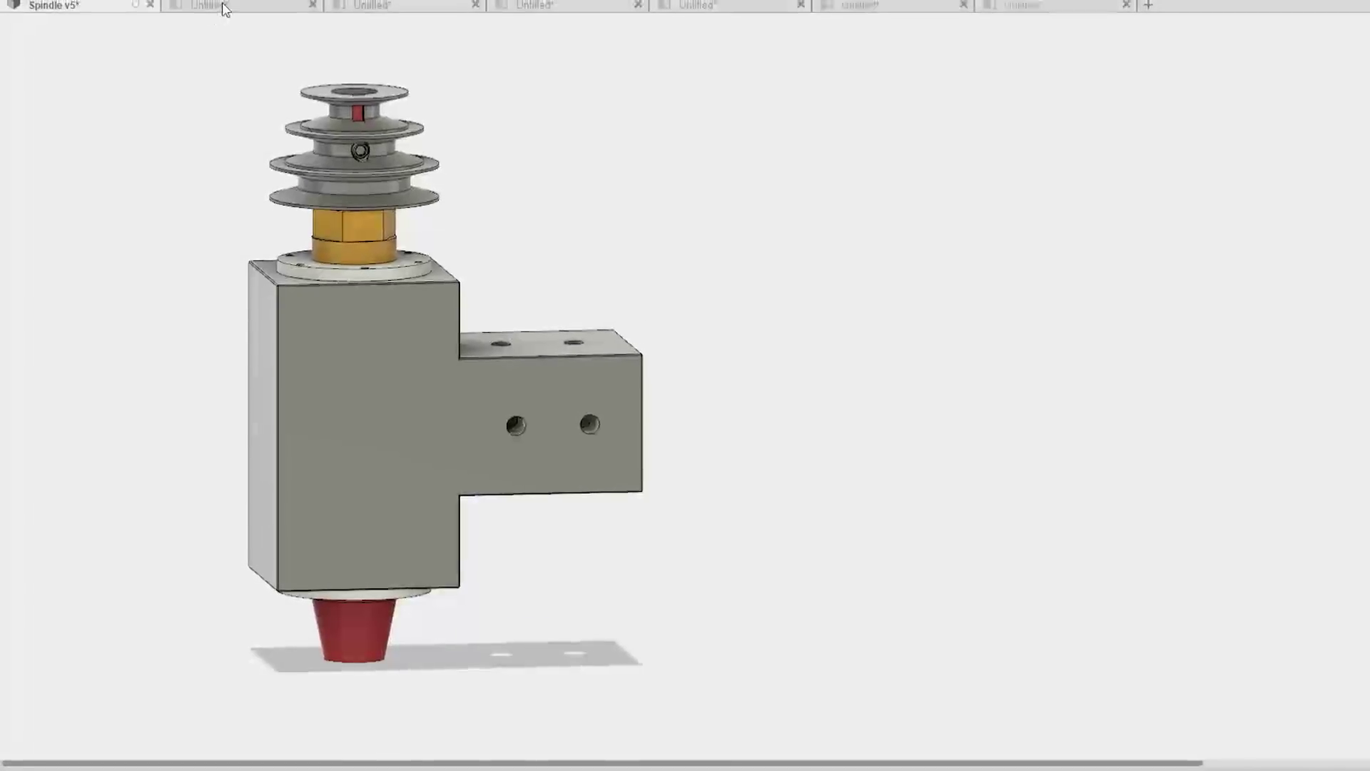
Review the Spindle, Spindle Cartridge, Spacer, Captive Nut, Top and Bottom Caps, and Spindle Cartridge_Box drawings
{"action": "left_click", "coordinate": [223, 7]}
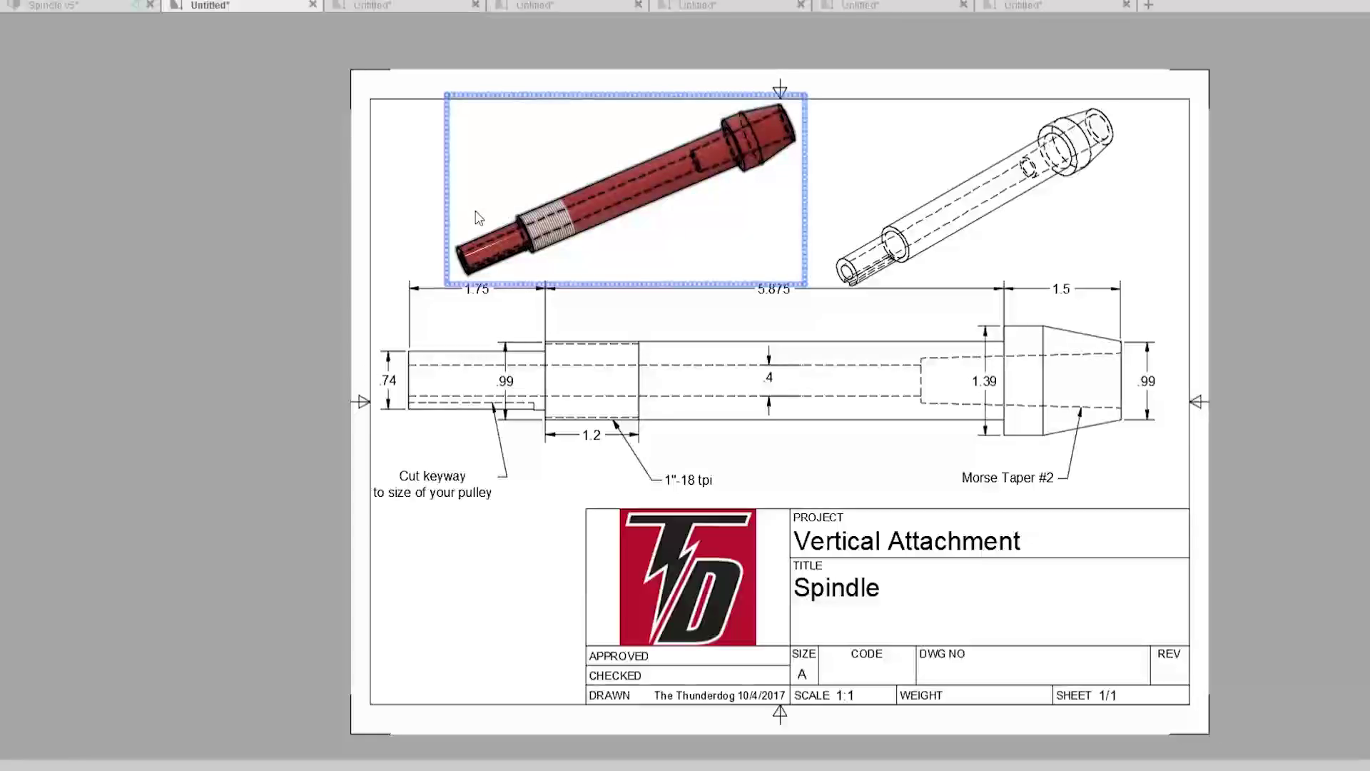
{"action": "key", "text": "Escape"}
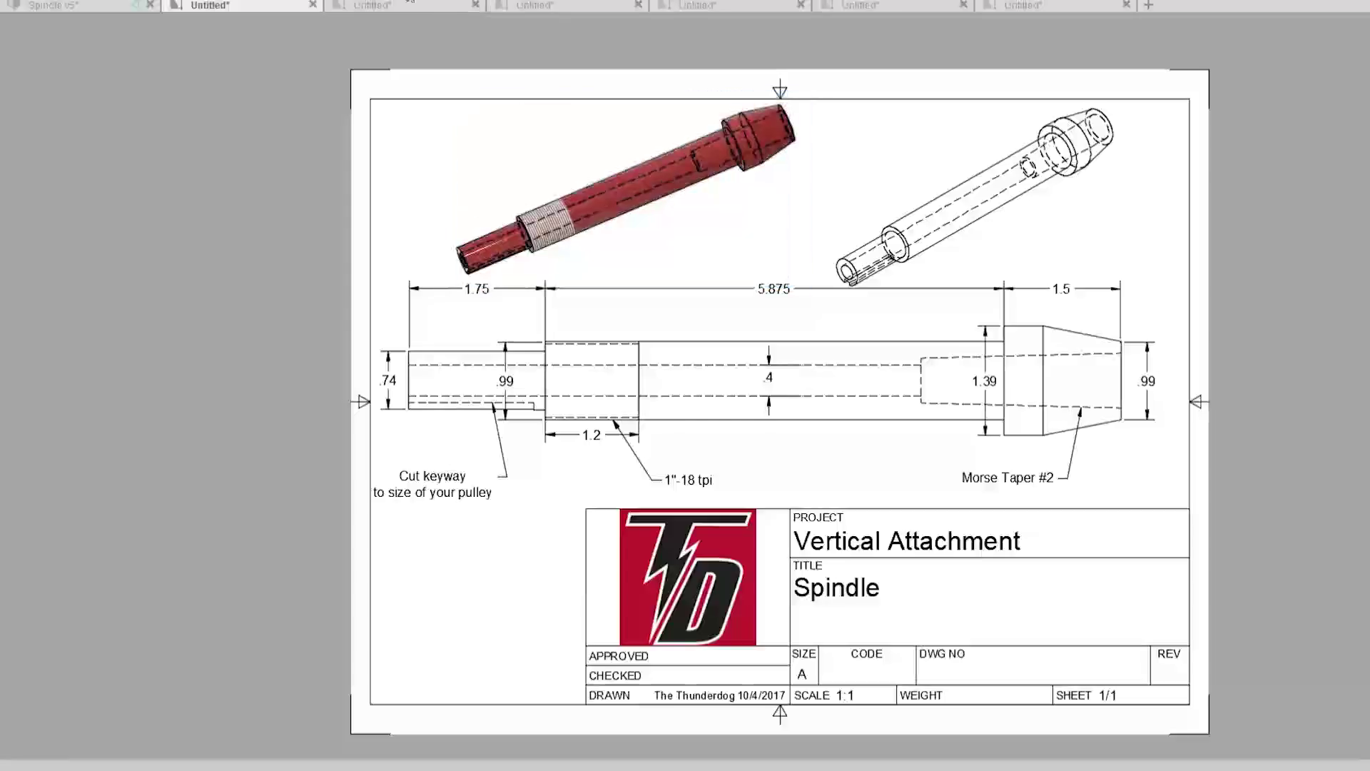
{"action": "left_click", "coordinate": [417, 7]}
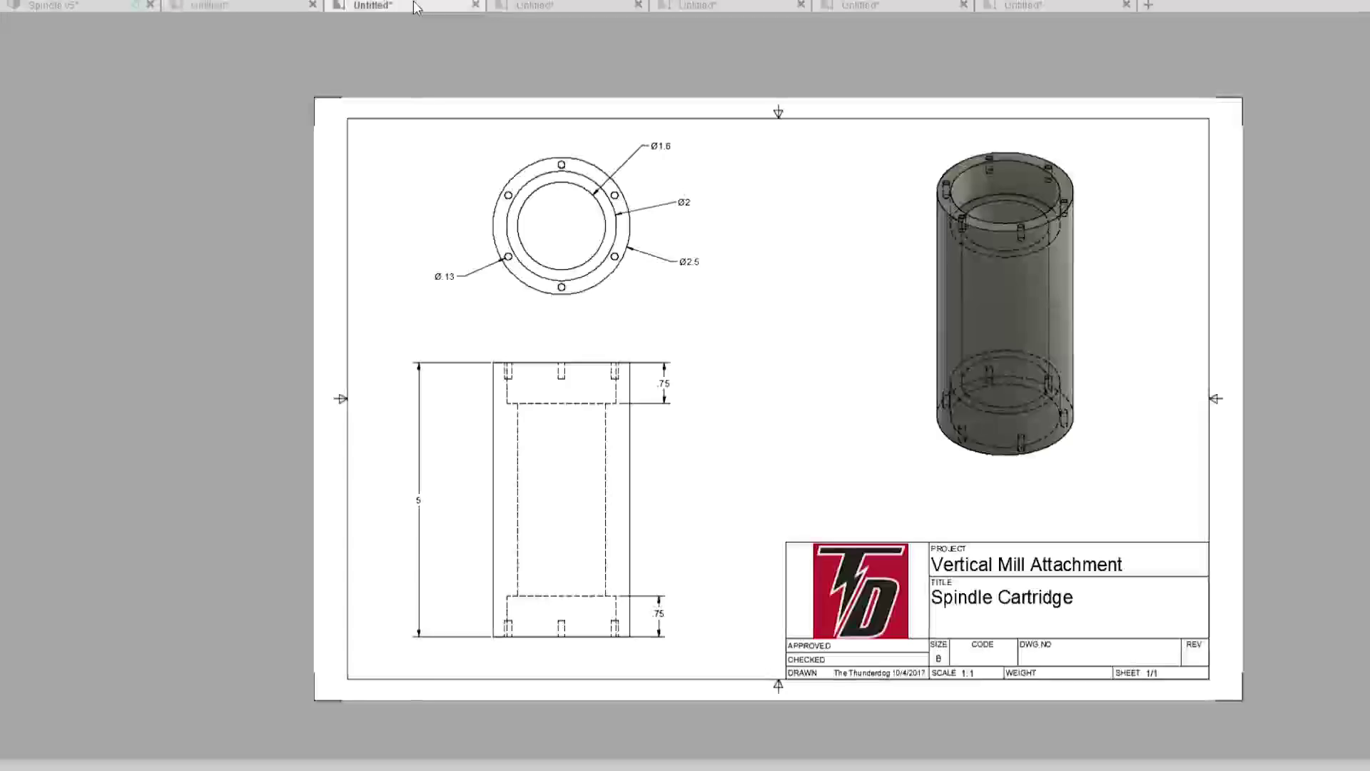
{"action": "left_click", "coordinate": [575, 7]}
{"action": "left_click", "coordinate": [715, 5]}
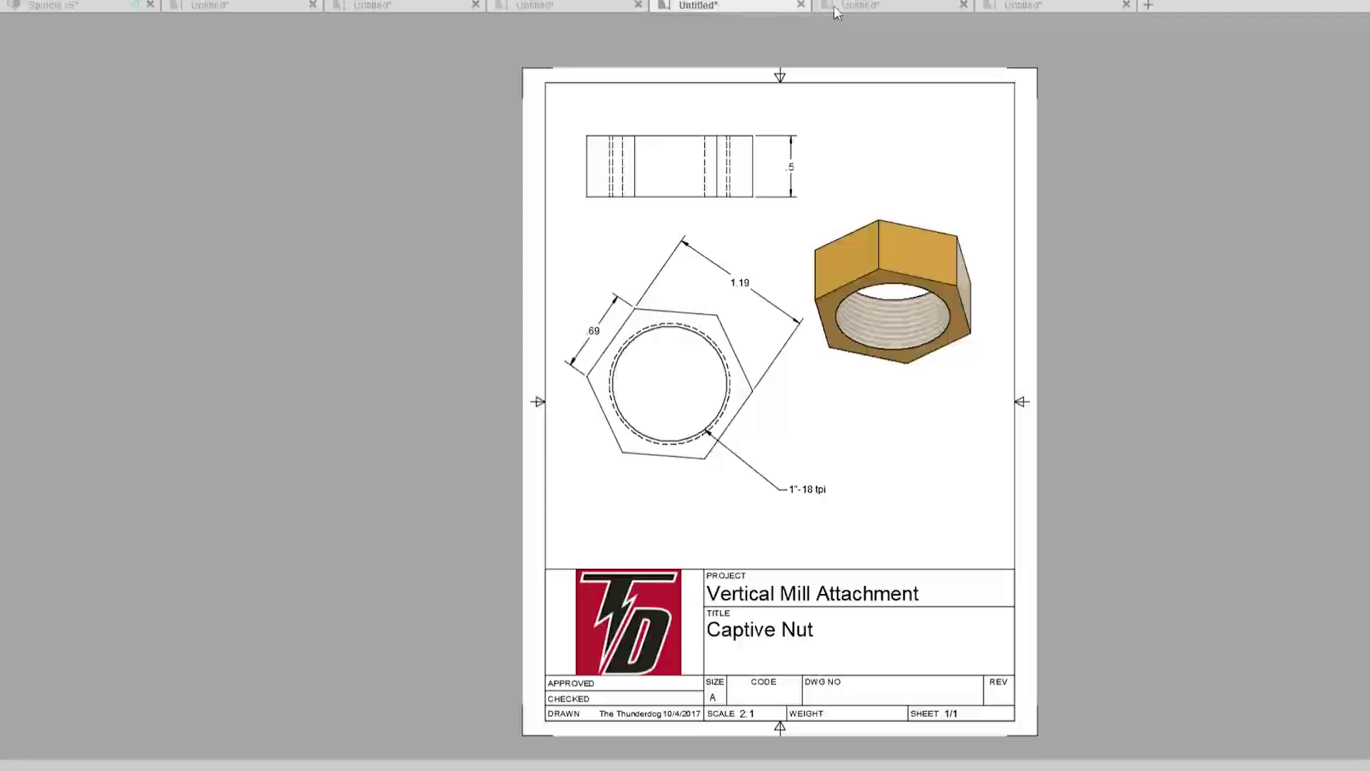
{"action": "left_click", "coordinate": [861, 7]}
{"action": "left_click", "coordinate": [1013, 6]}
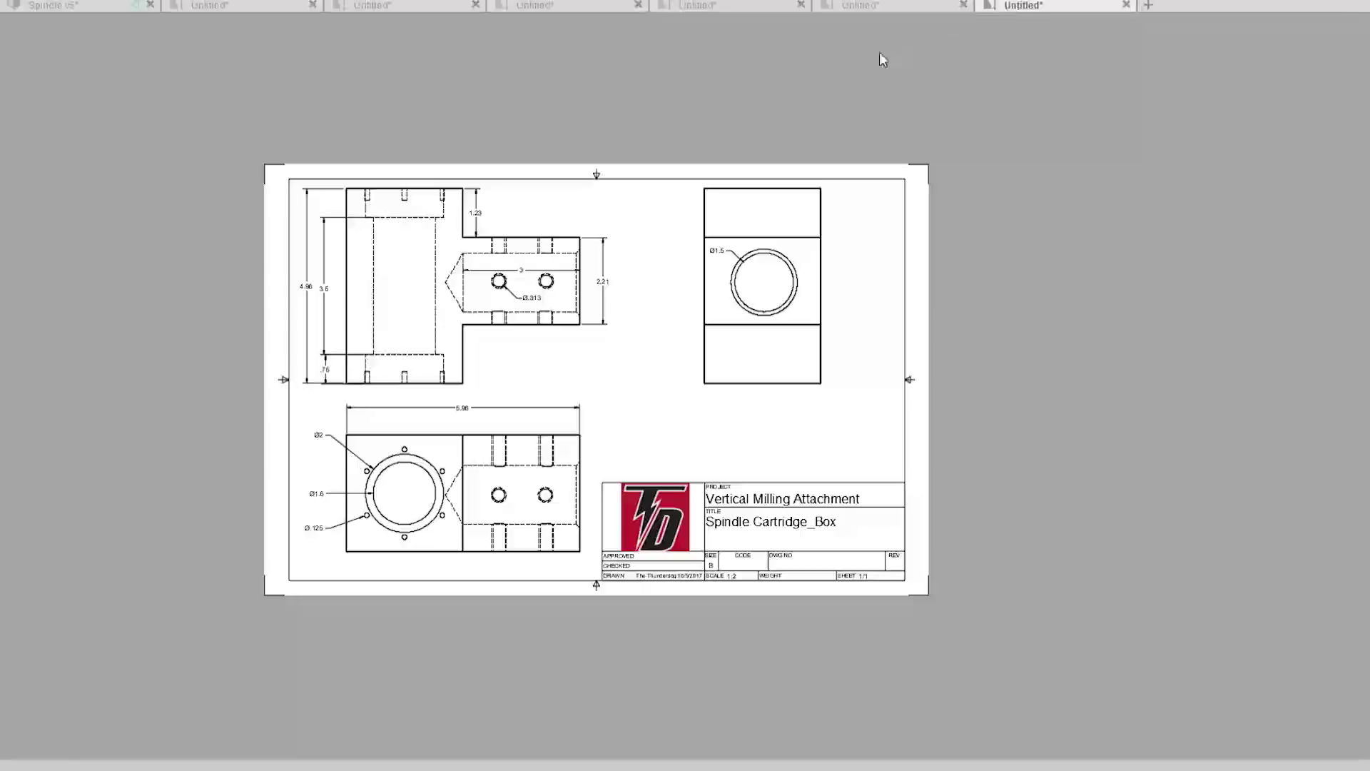
{"action": "left_click", "coordinate": [240, 4]}
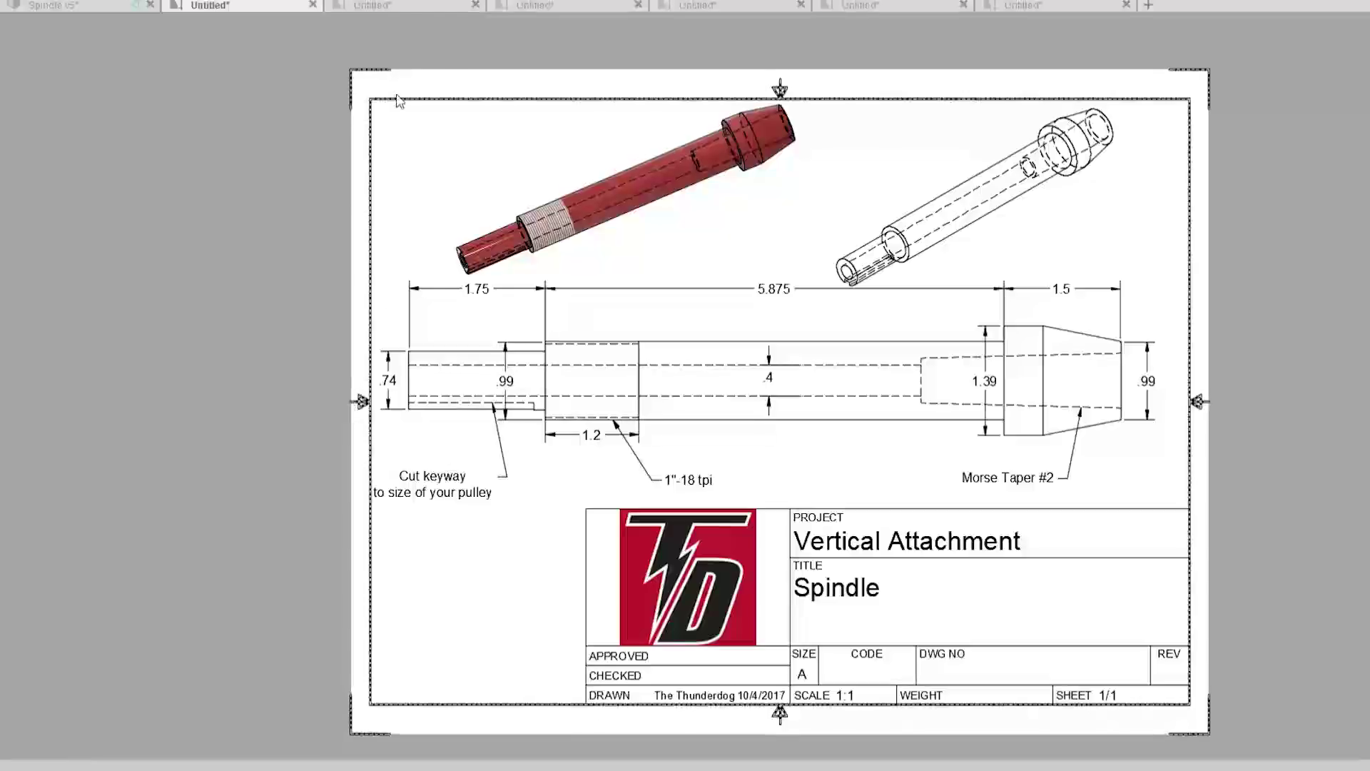
{"action": "left_click", "coordinate": [389, 6]}
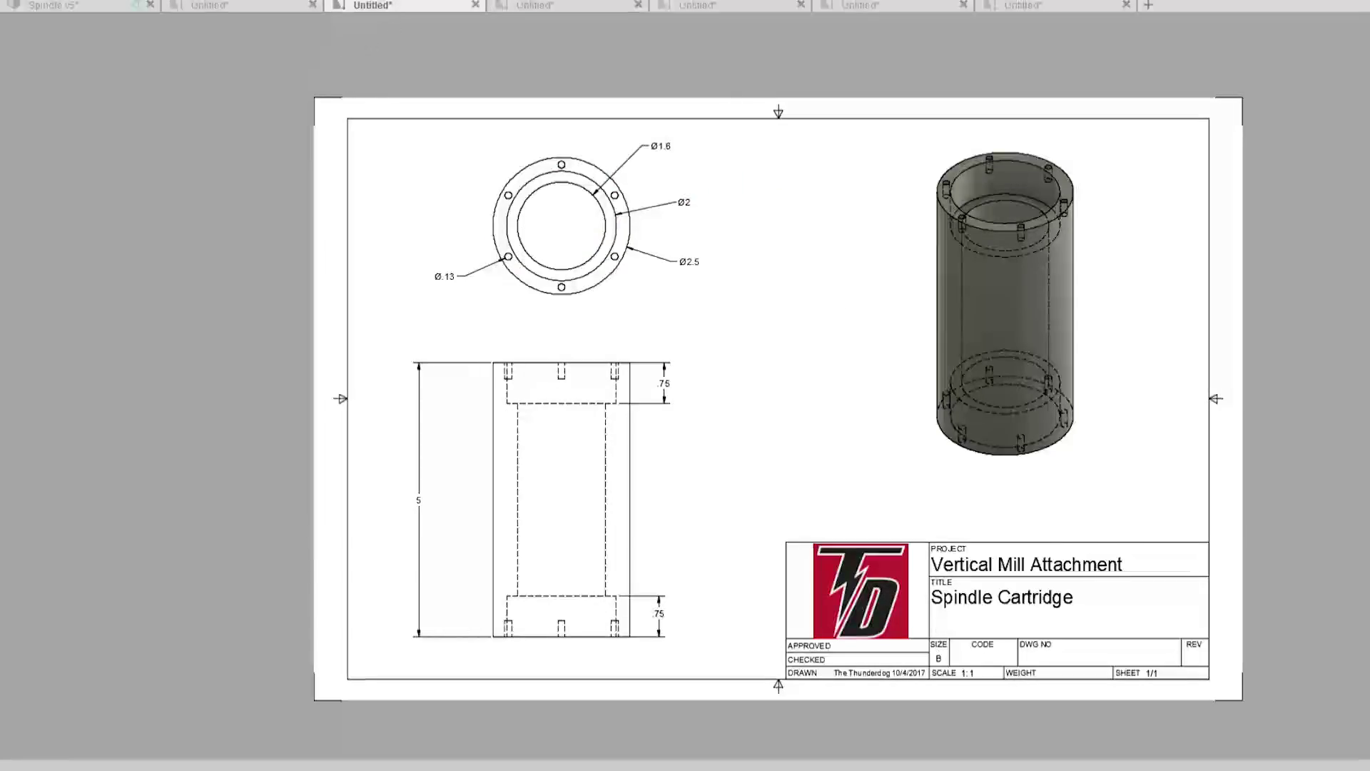
{"action": "left_click", "coordinate": [242, 6]}
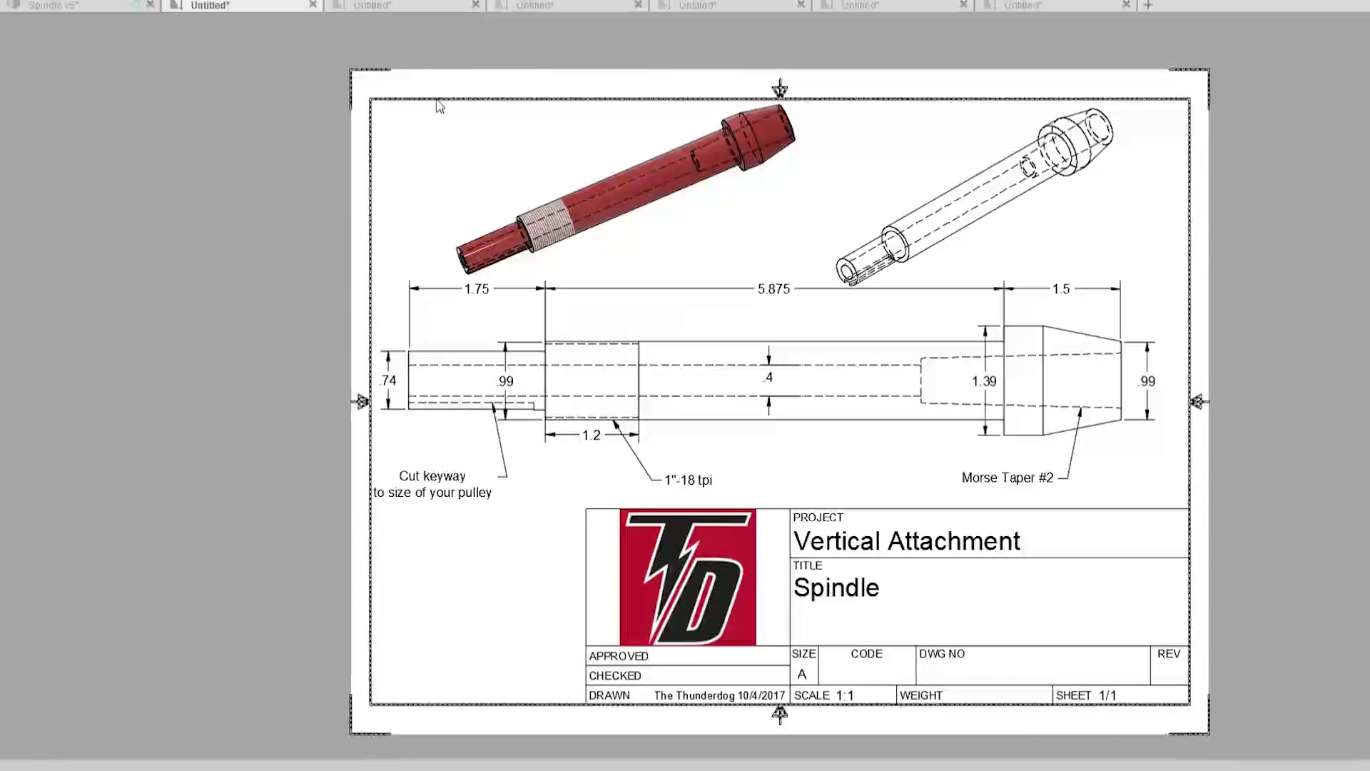